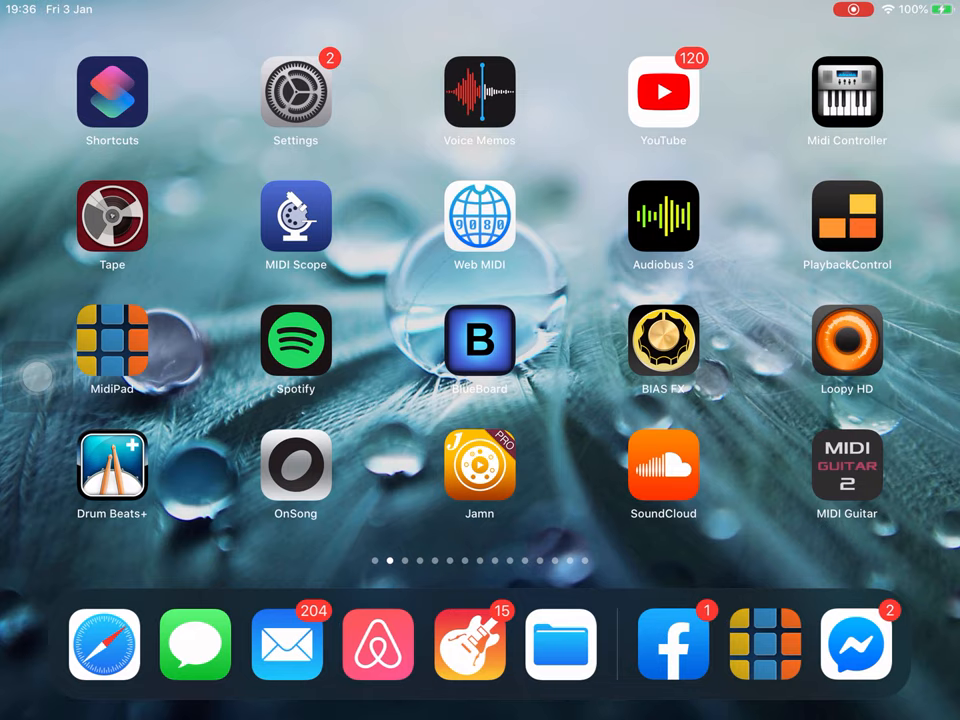
Step: Launch MidiPad from the home screen into its saved Pages list
{"action": "left_click", "coordinate": [112, 216]}
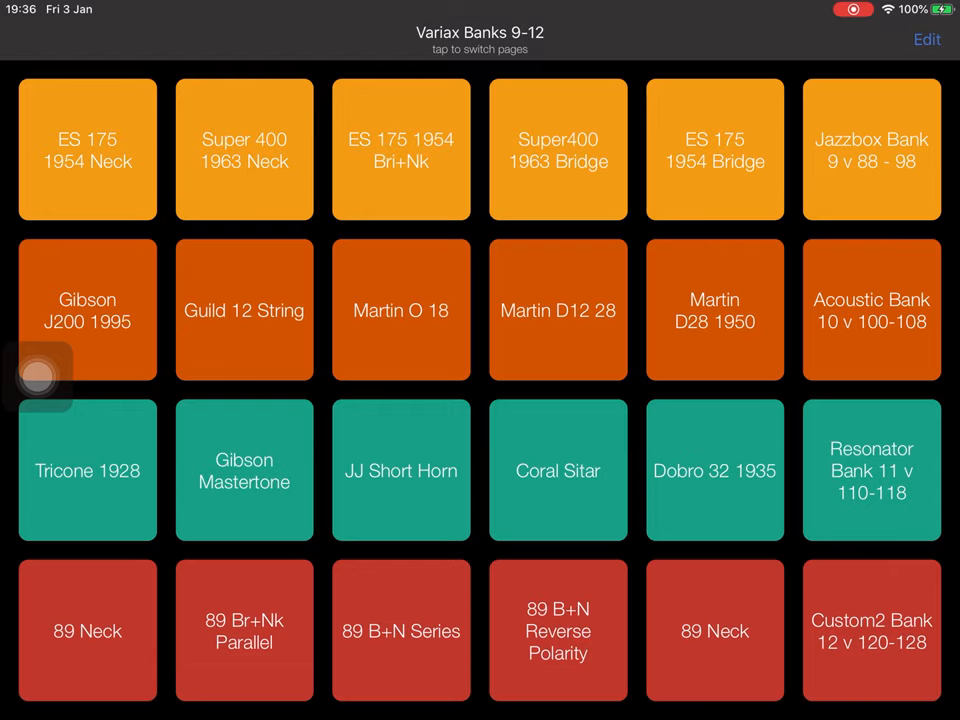
Step: Switch from the Pages overview to the Dream Rig Scrolls 24-pad page
{"action": "left_click", "coordinate": [480, 38]}
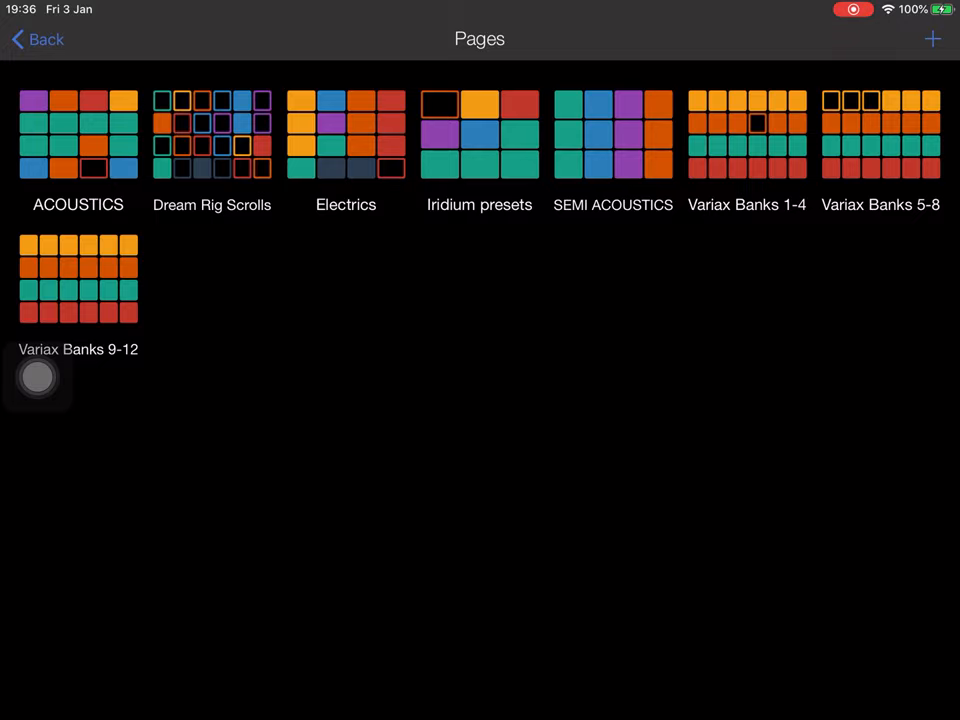
{"action": "left_click", "coordinate": [212, 135]}
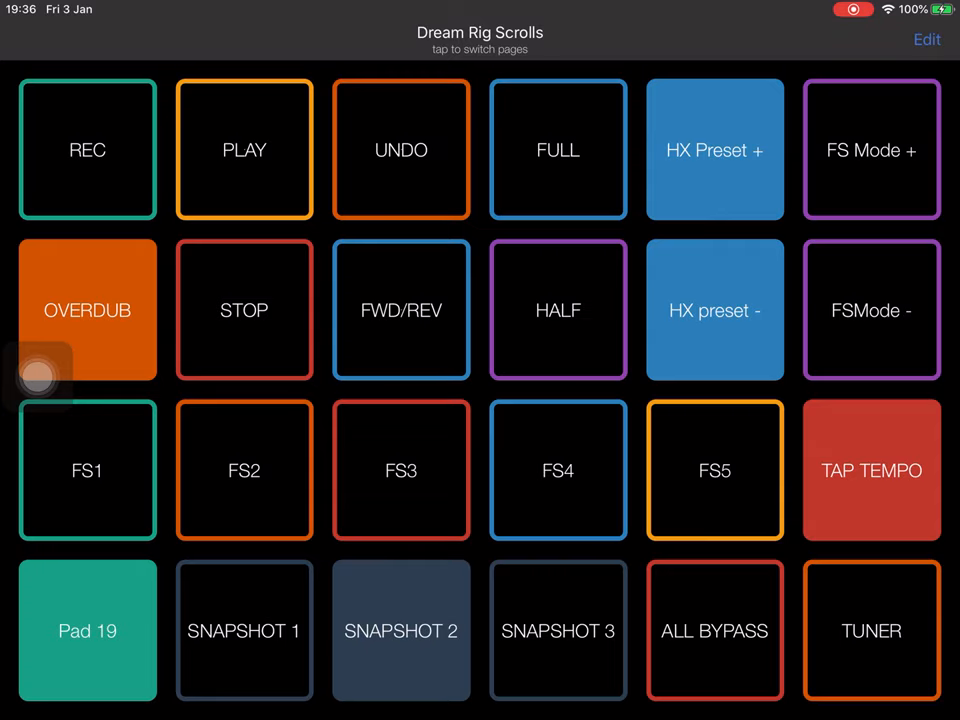
{"action": "left_click", "coordinate": [244, 470]}
{"action": "left_click", "coordinate": [927, 39]}
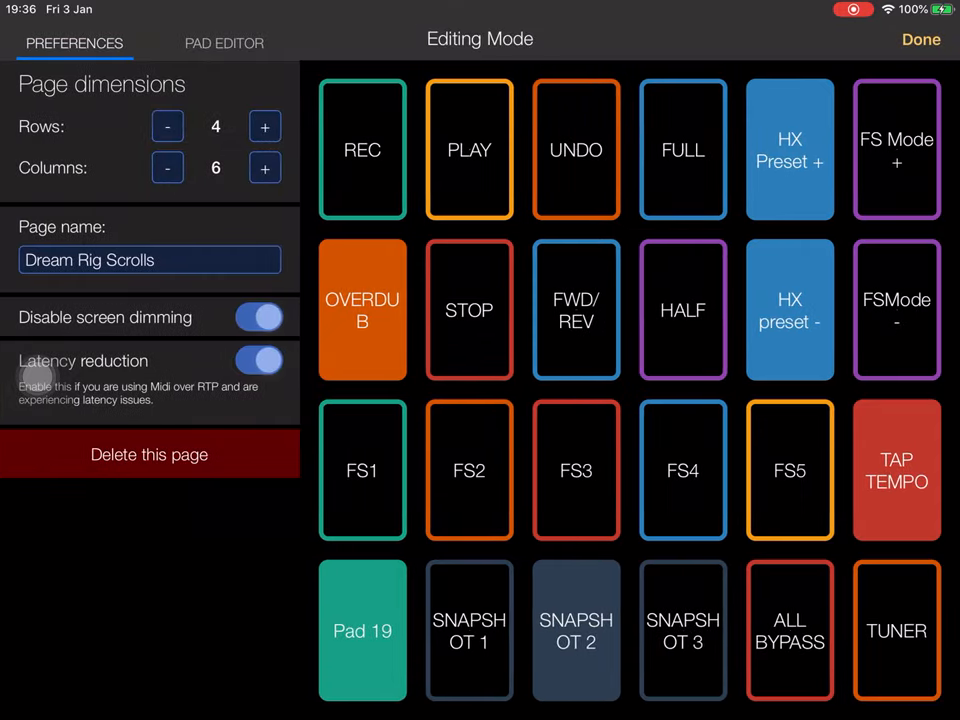
{"action": "left_click", "coordinate": [469, 470]}
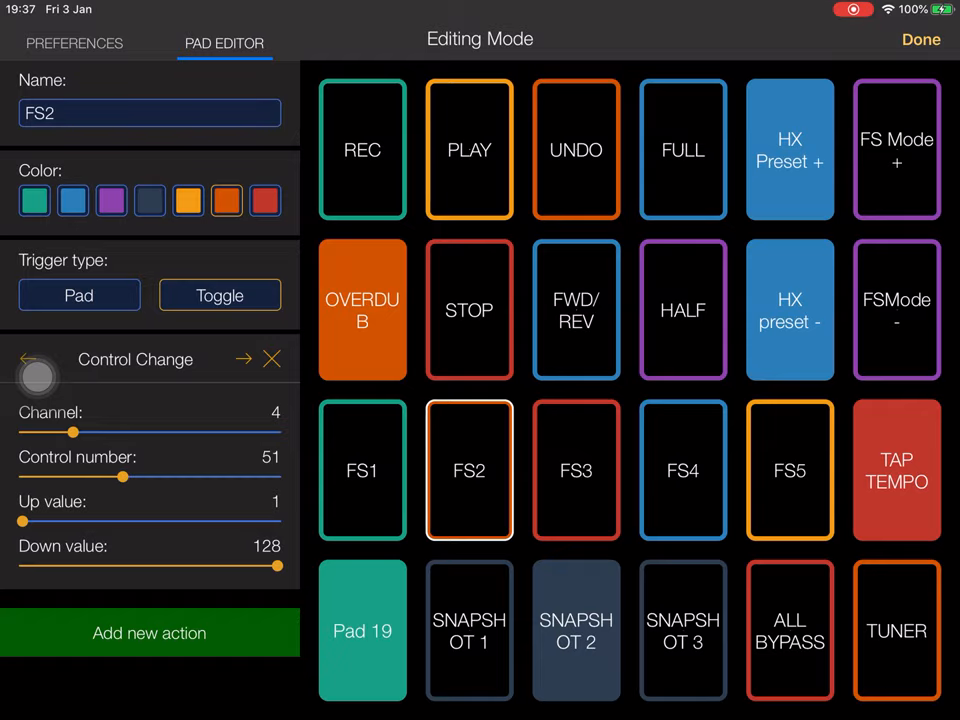
{"action": "left_click", "coordinate": [921, 39]}
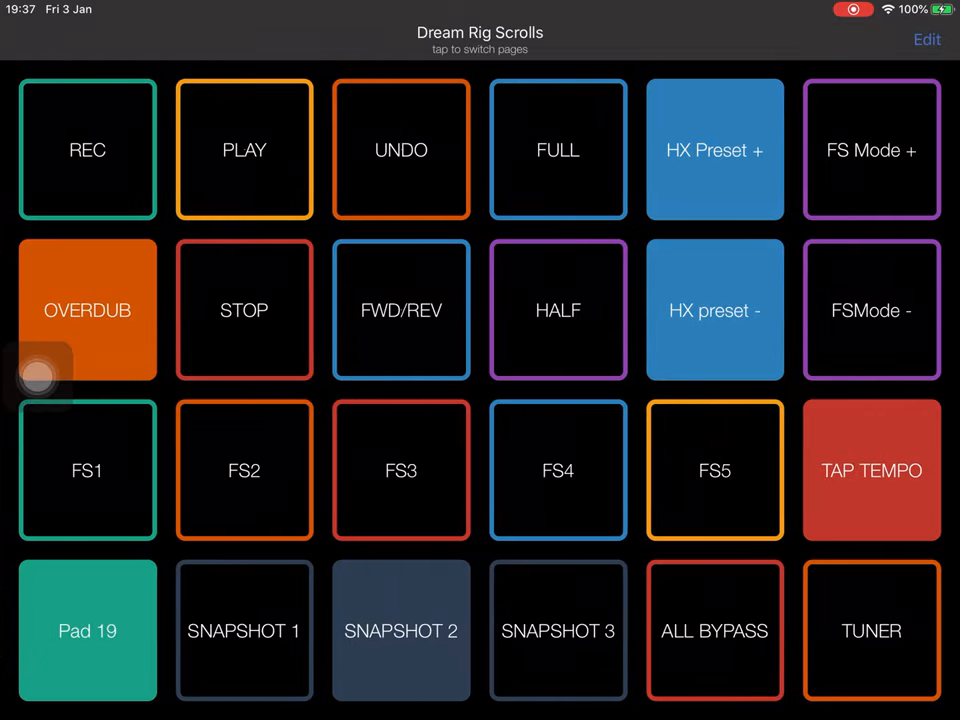
Step: Browse the Electrics page, then land on the Iridium presets page with its FAV and PC pads
{"action": "left_click", "coordinate": [480, 39]}
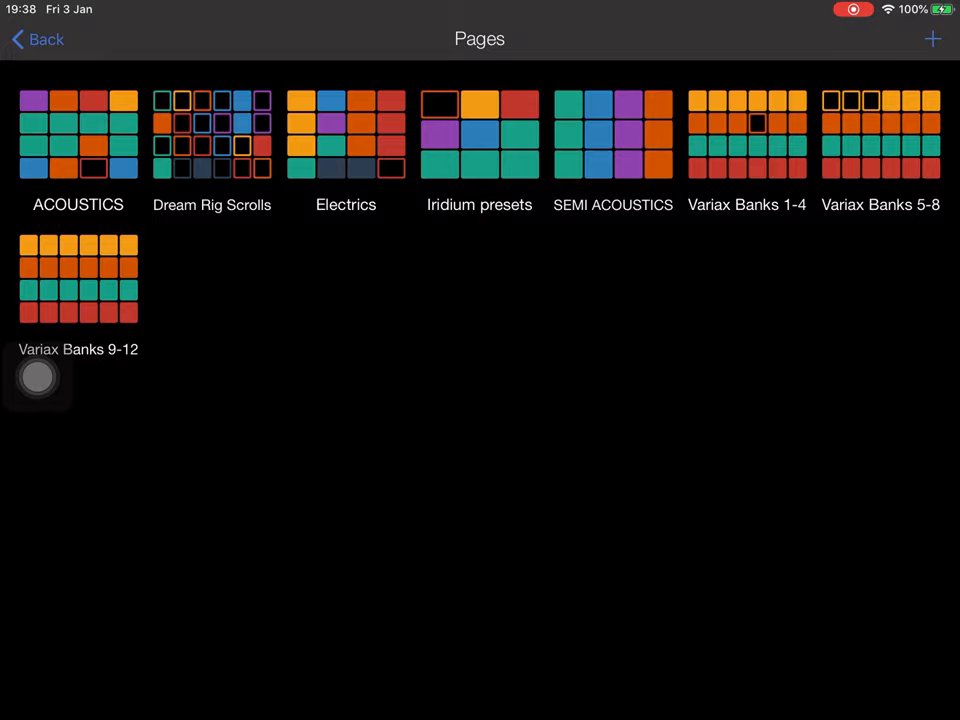
{"action": "left_click", "coordinate": [345, 135]}
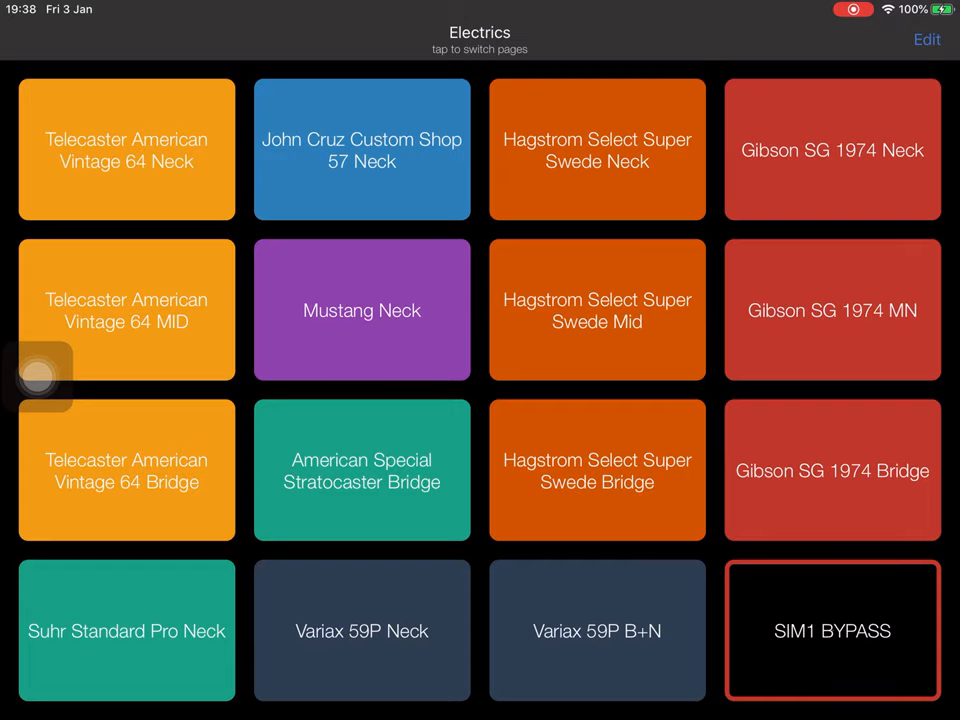
{"action": "left_click", "coordinate": [479, 40]}
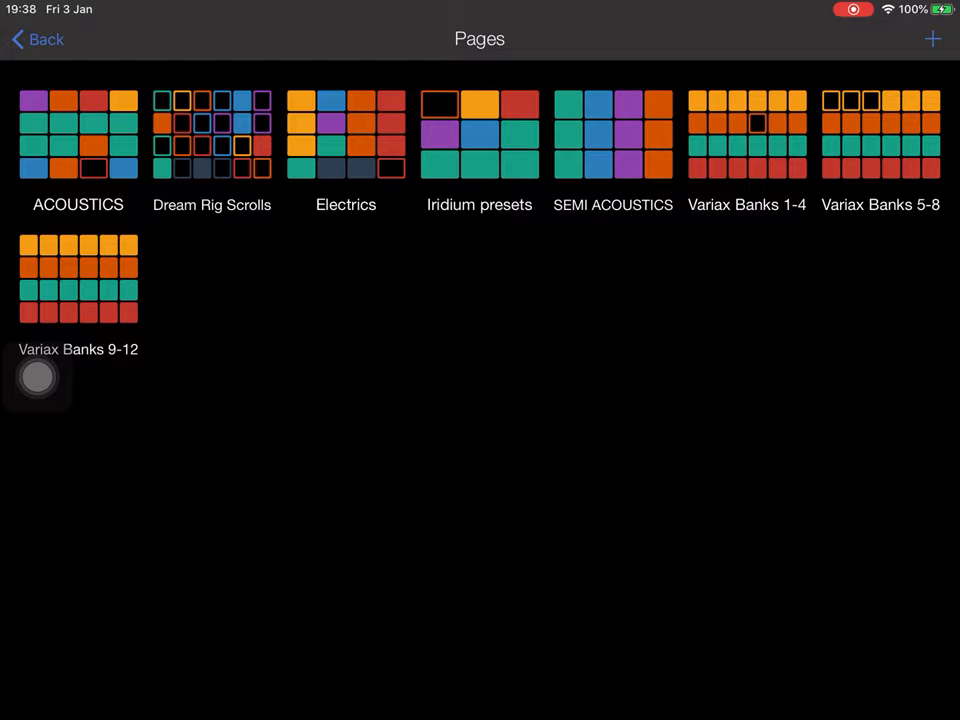
{"action": "left_click", "coordinate": [479, 134]}
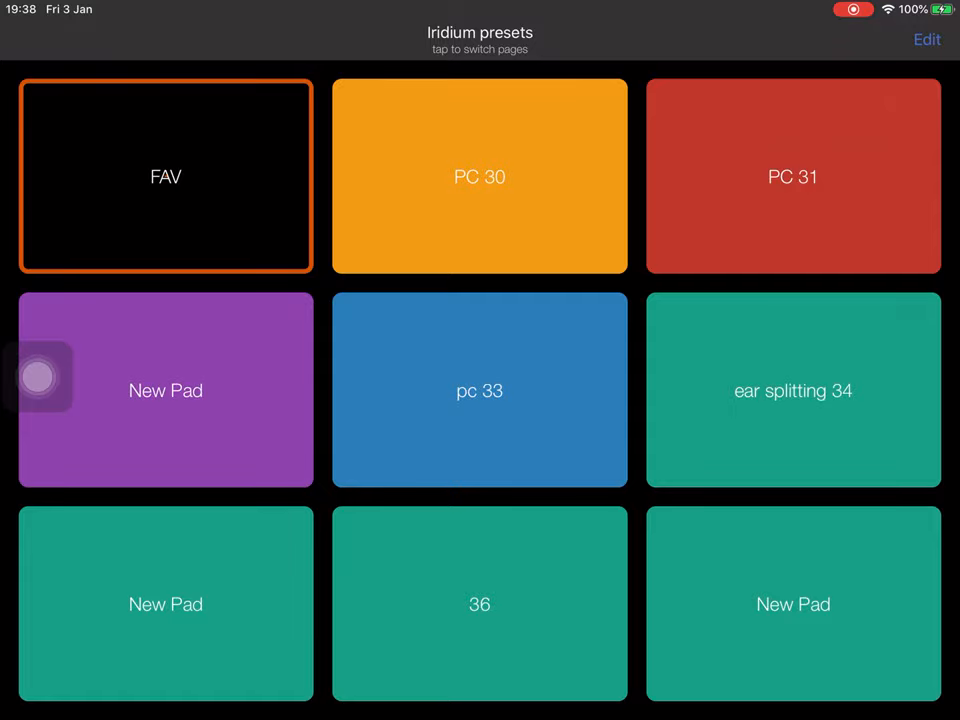
Step: Make the New Pad's second action a Program Change and set its channel and program number
{"action": "left_click", "coordinate": [479, 40]}
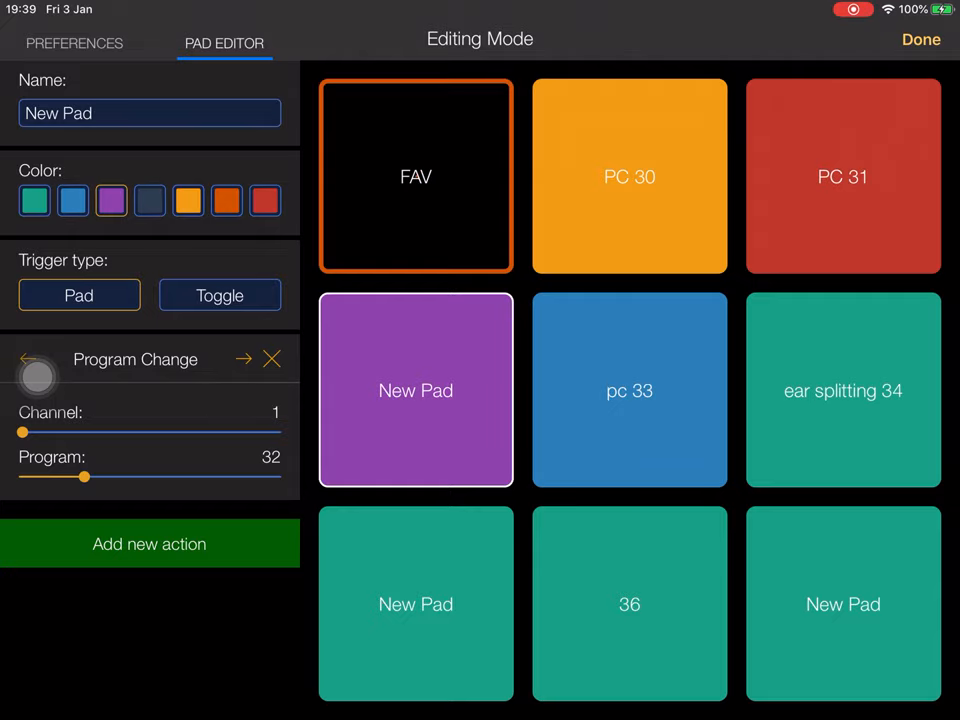
{"action": "scroll", "coordinate": [150, 400], "scroll_direction": "down", "scroll_amount": 3}
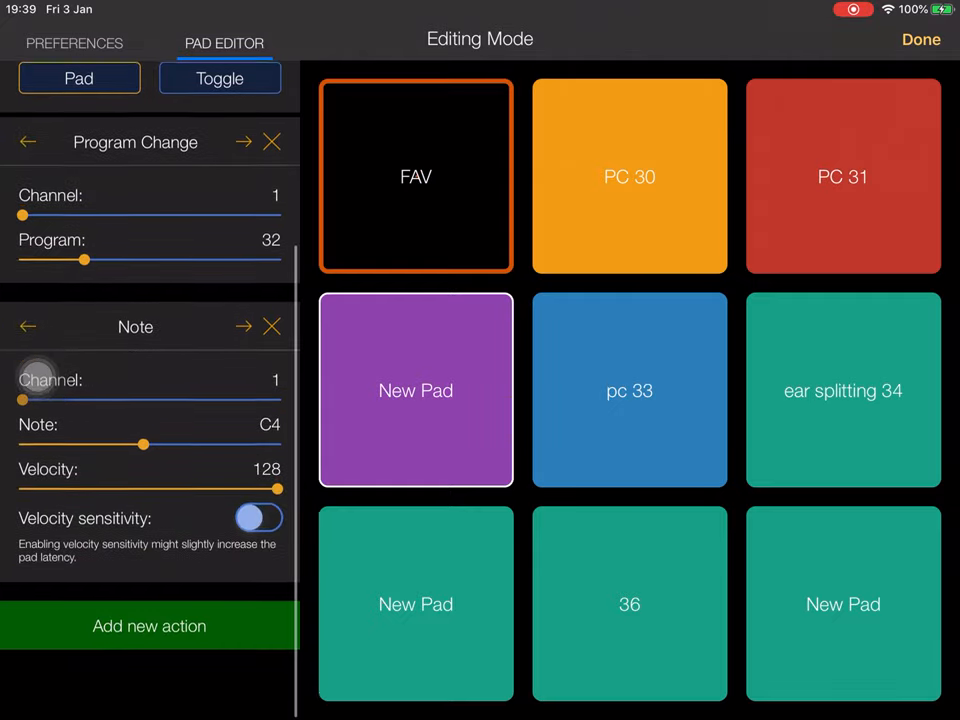
{"action": "left_click", "coordinate": [32, 377]}
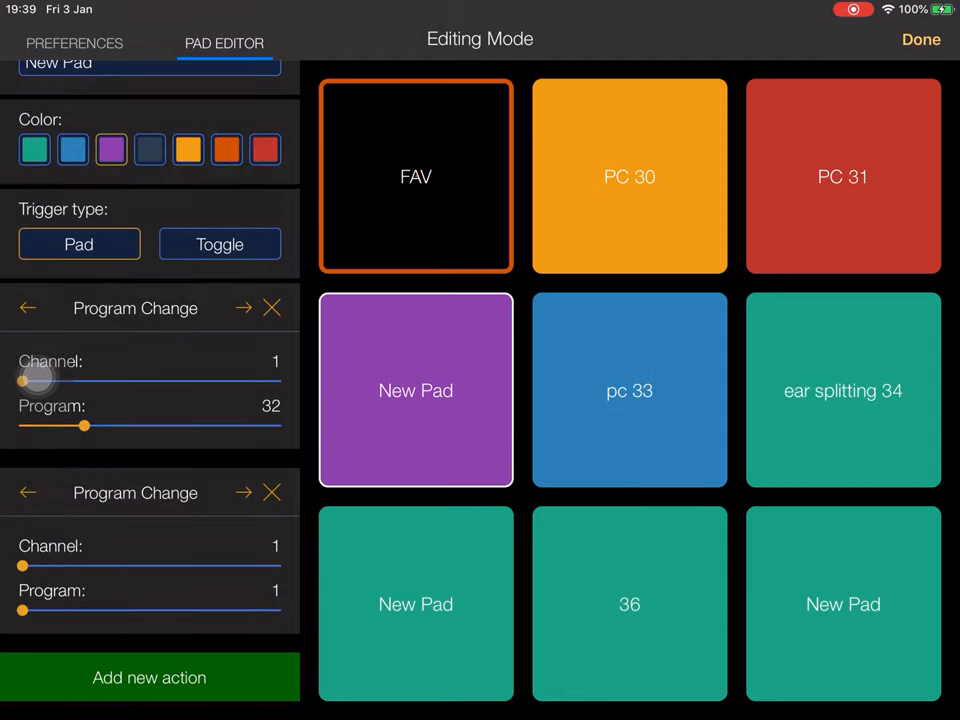
{"action": "mouse_move", "coordinate": [22, 566]}
{"action": "left_mouse_down"}
{"action": "mouse_move", "coordinate": [72, 566]}
{"action": "mouse_move", "coordinate": [39, 566]}
{"action": "left_mouse_up"}
{"action": "mouse_move", "coordinate": [22, 611]}
{"action": "left_mouse_down"}
{"action": "mouse_move", "coordinate": [173, 611]}
{"action": "mouse_move", "coordinate": [164, 611]}
{"action": "left_mouse_up"}
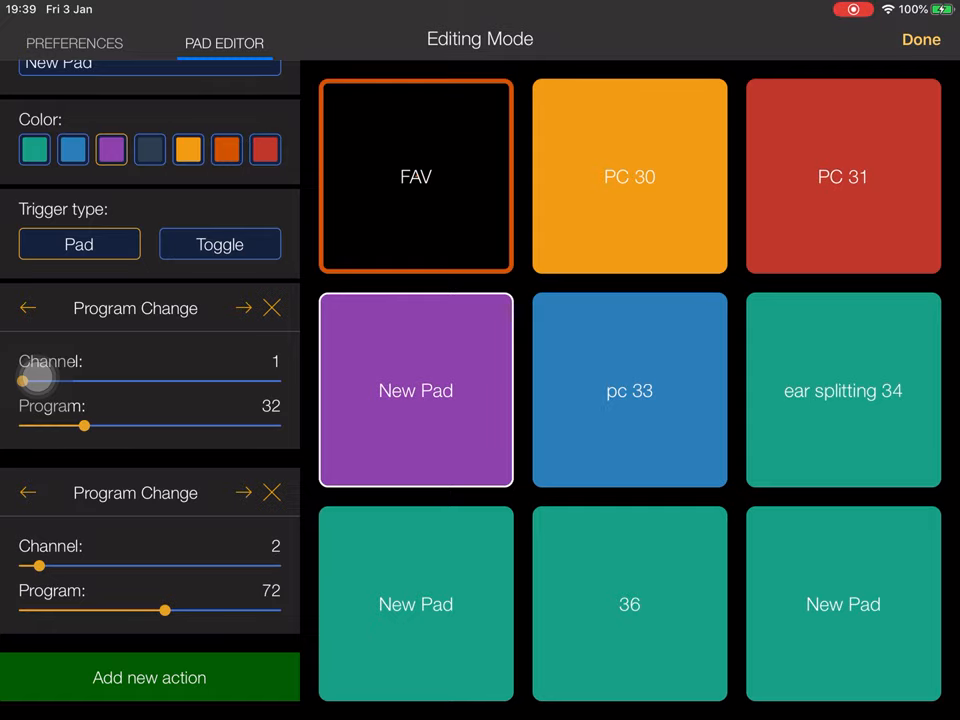
Step: Add a third Program Change on channel 4 sending program 59, finish editing and return to Pages
{"action": "left_click", "coordinate": [149, 677]}
{"action": "scroll", "coordinate": [36, 378], "scroll_direction": "down", "scroll_amount": 5}
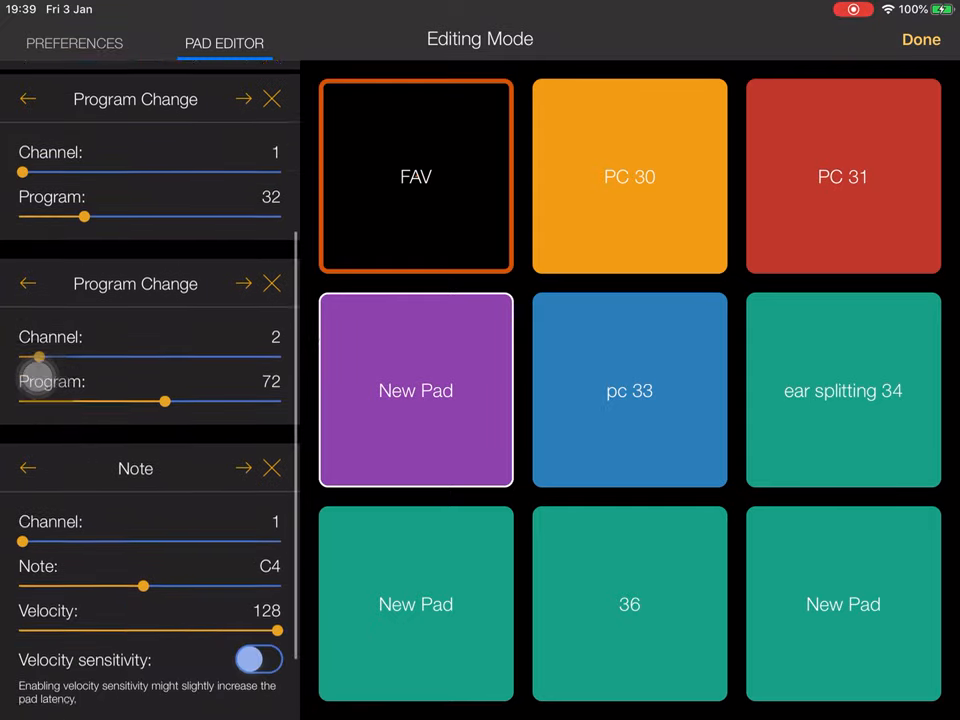
{"action": "left_click", "coordinate": [30, 390]}
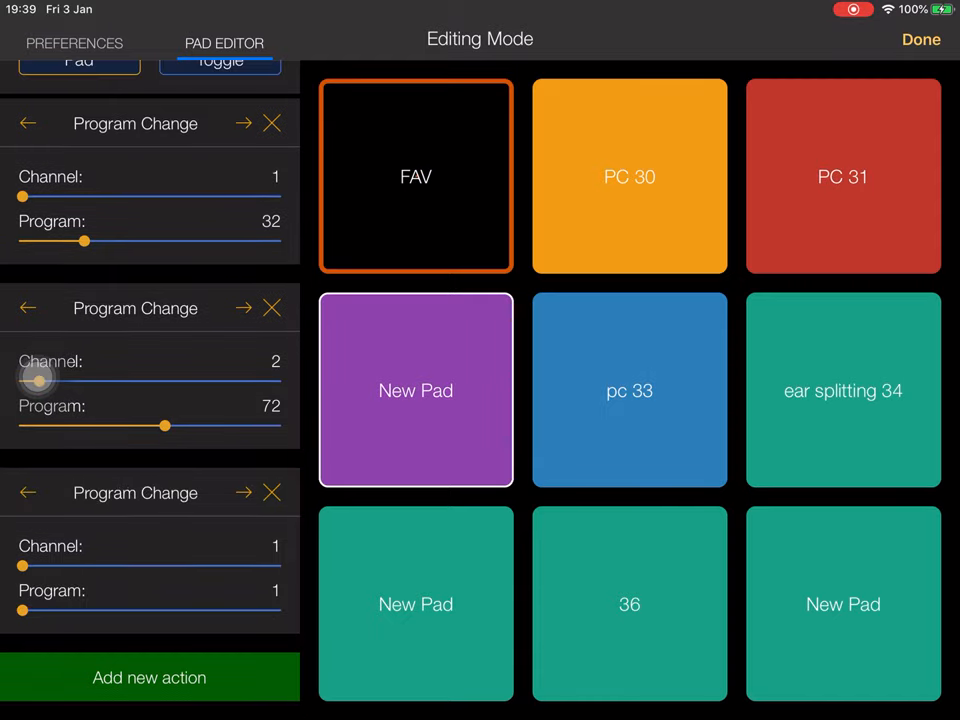
{"action": "left_click_drag", "start_coordinate": [22, 566], "coordinate": [72, 566]}
{"action": "scroll", "coordinate": [38, 380], "scroll_direction": "up", "scroll_amount": 1}
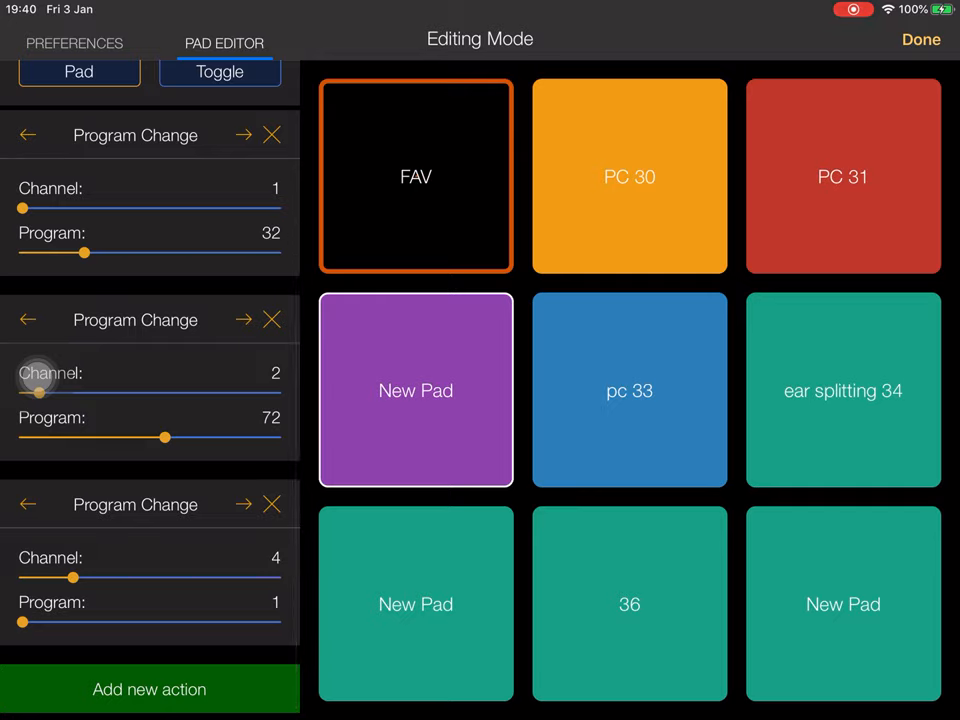
{"action": "left_click_drag", "start_coordinate": [22, 622], "coordinate": [138, 622]}
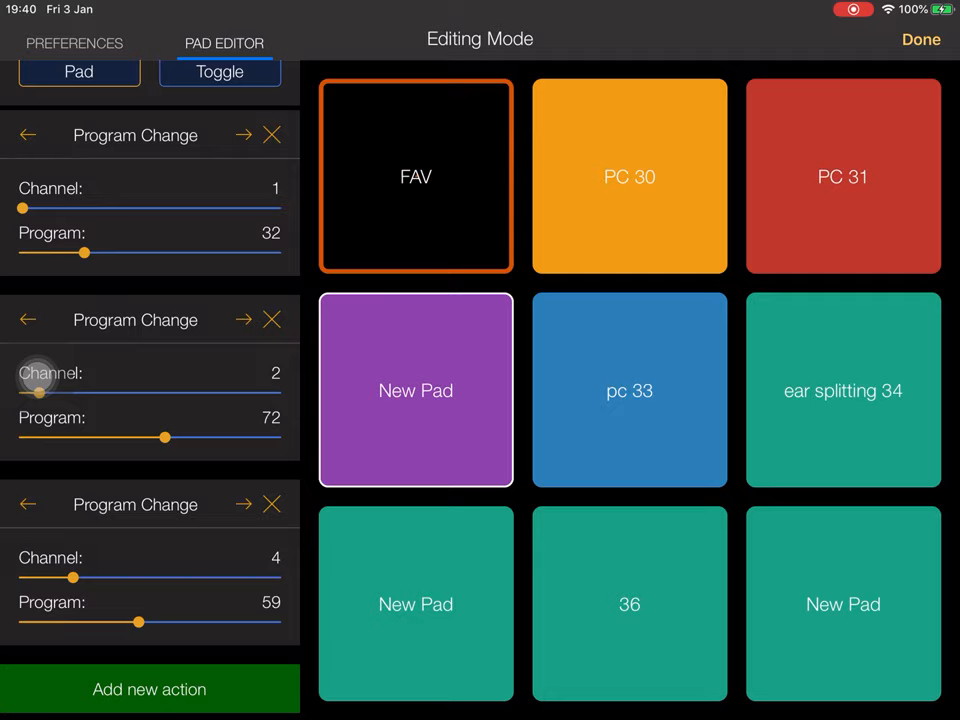
{"action": "left_click", "coordinate": [921, 39]}
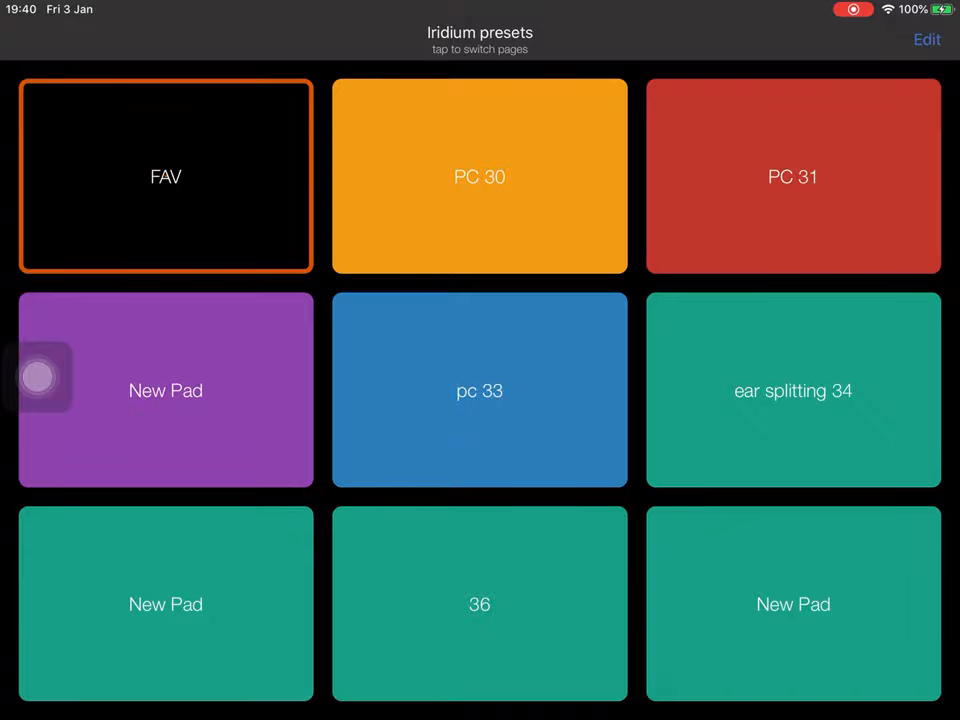
{"action": "left_click", "coordinate": [480, 40]}
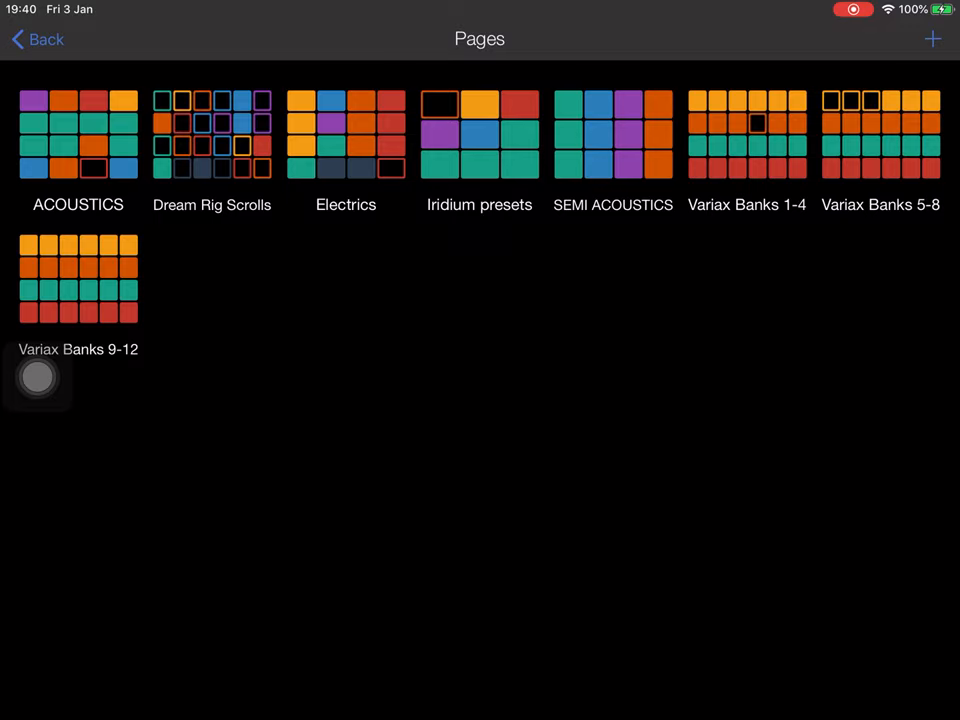
Step: Leave MidiPad for the home screen and launch Loopy HD
{"action": "key", "text": "super+h"}
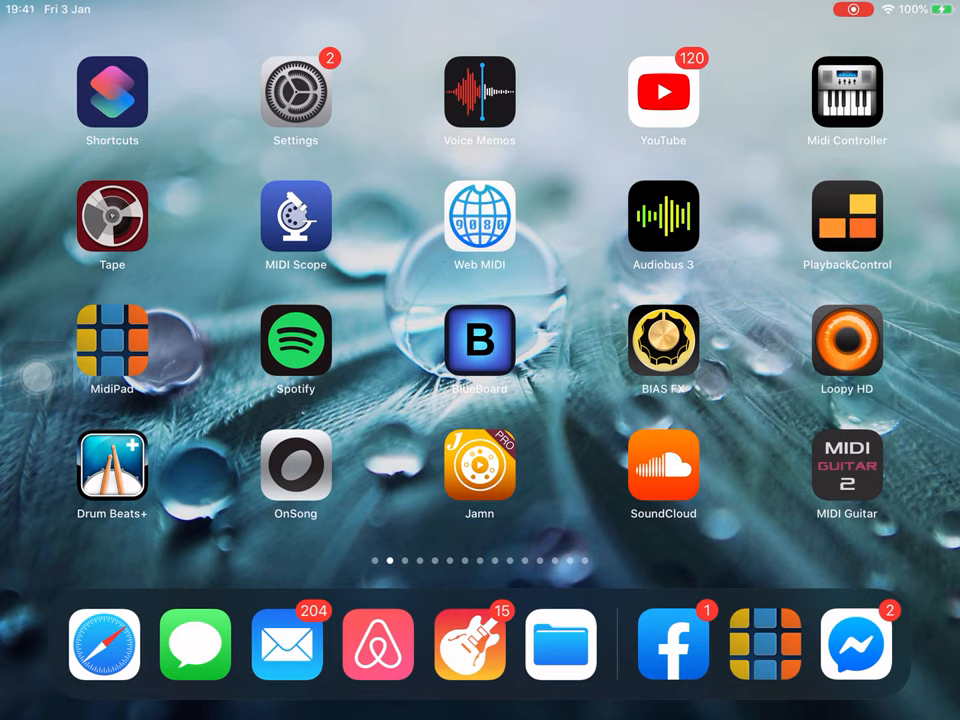
{"action": "left_click", "coordinate": [847, 346]}
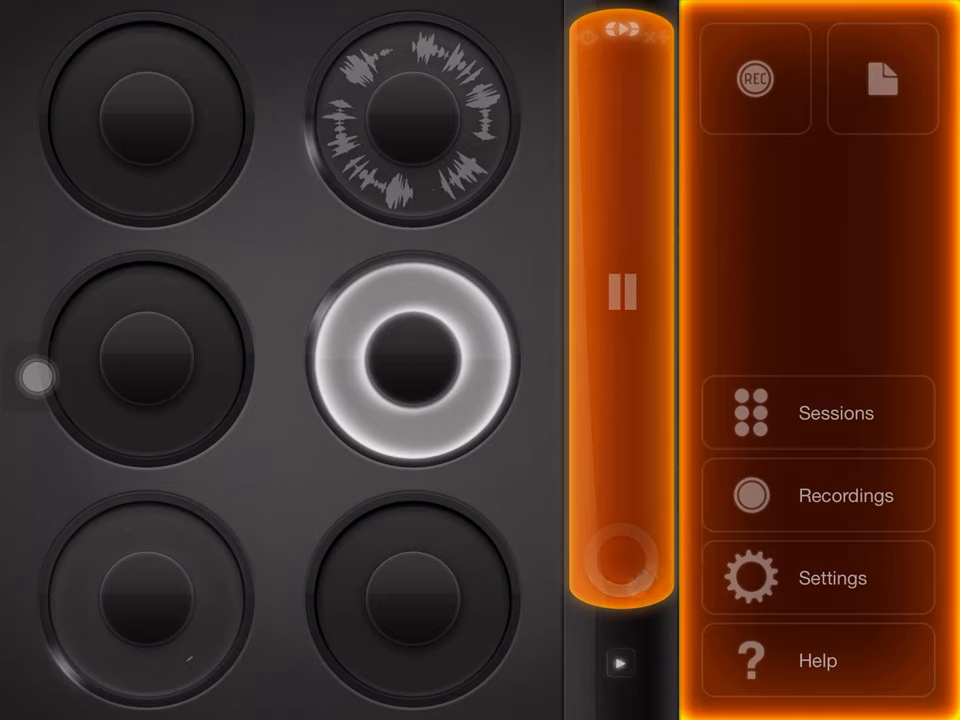
Step: Show Loopy HD's saved sessions, stop the playing loop, then launch BIAS FX from home
{"action": "left_click", "coordinate": [820, 412]}
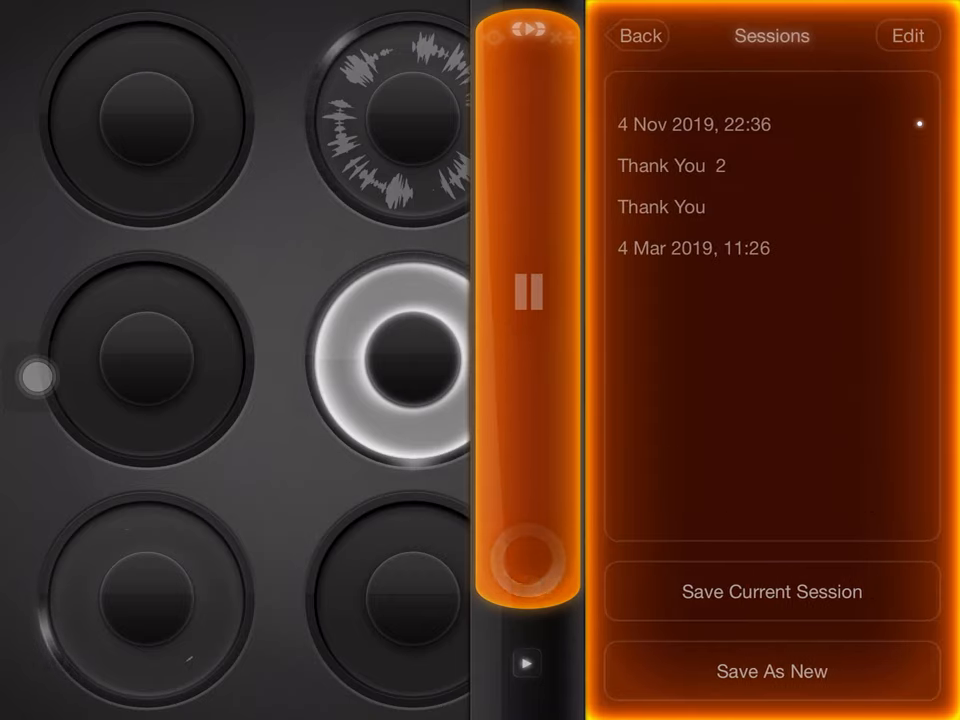
{"action": "left_click", "coordinate": [390, 358]}
{"action": "left_click", "coordinate": [528, 293]}
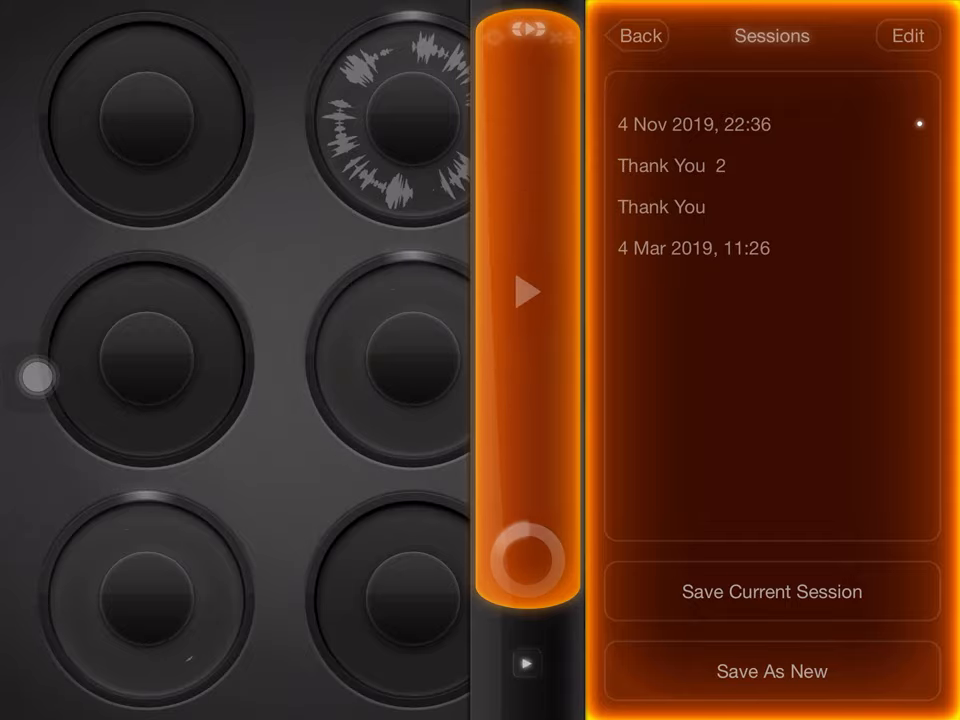
{"action": "key", "text": "super+h"}
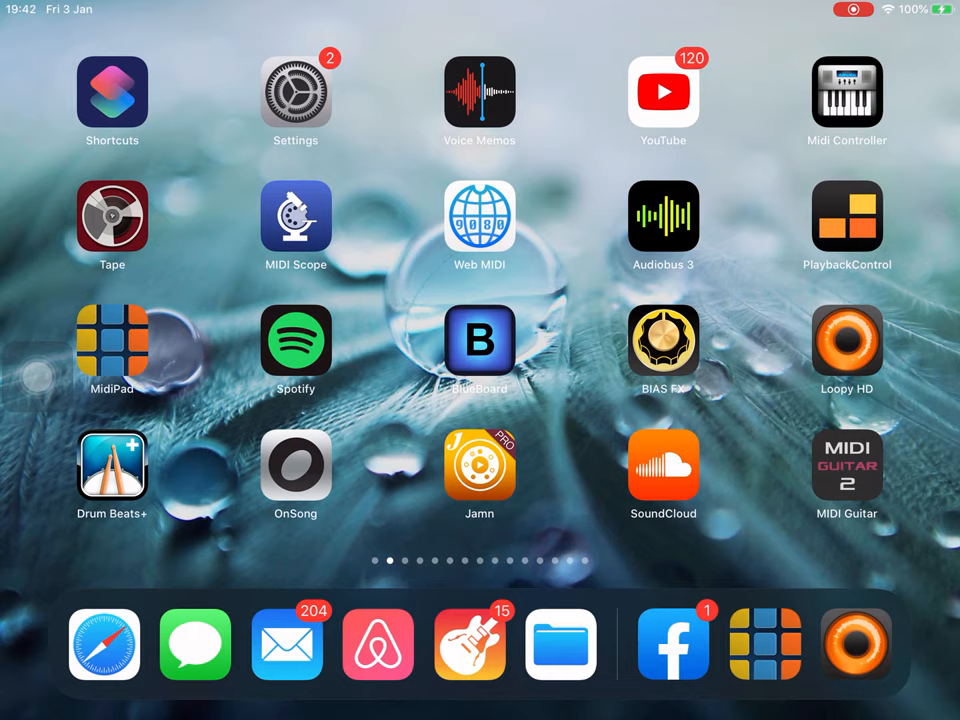
{"action": "left_click", "coordinate": [663, 347]}
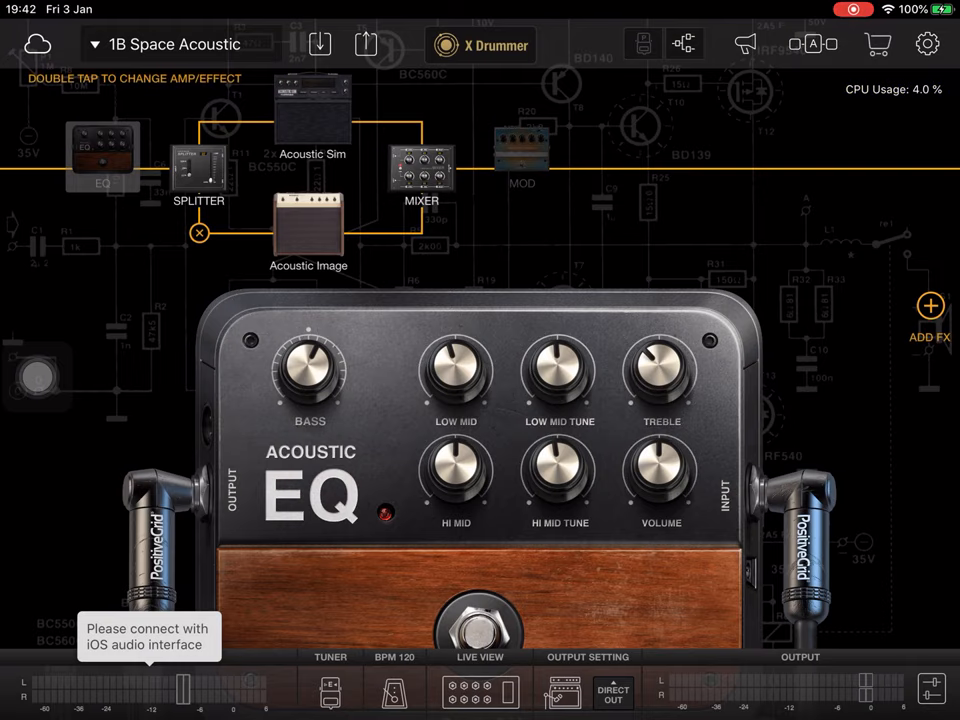
Step: Load the 1B octaver test preset from the hx stomp bank, then launch OnSong from home
{"action": "left_click", "coordinate": [135, 43]}
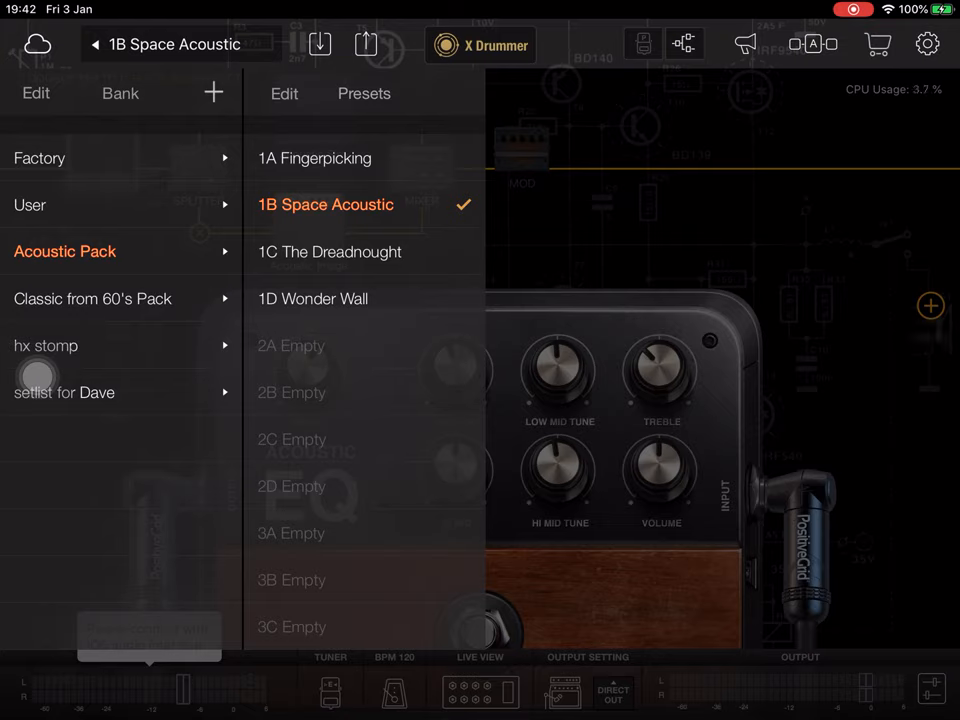
{"action": "left_click", "coordinate": [47, 345]}
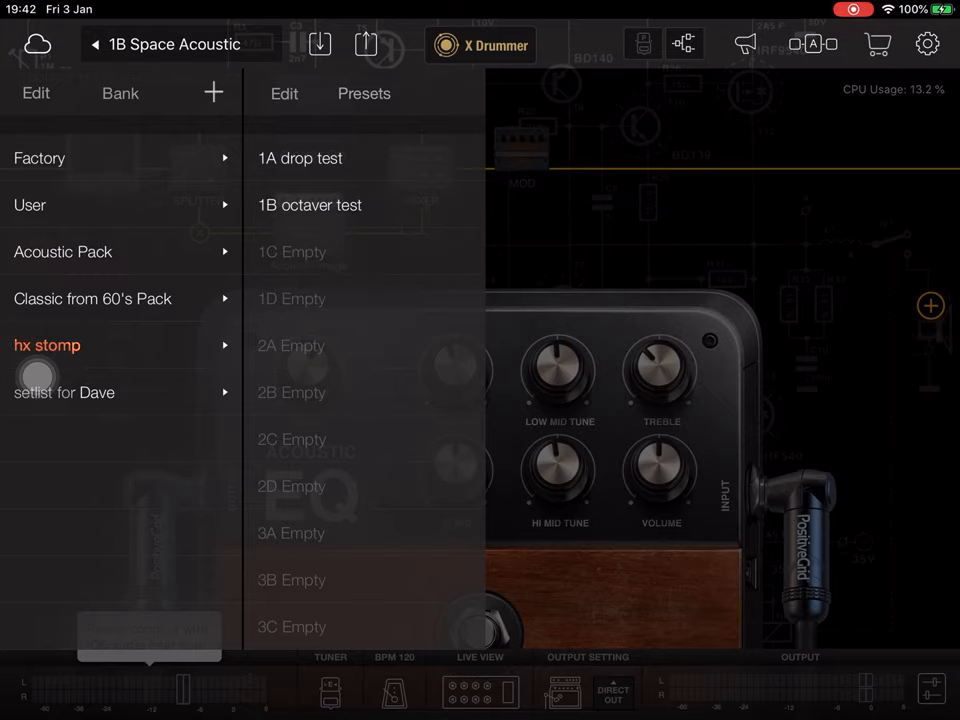
{"action": "left_click", "coordinate": [310, 205]}
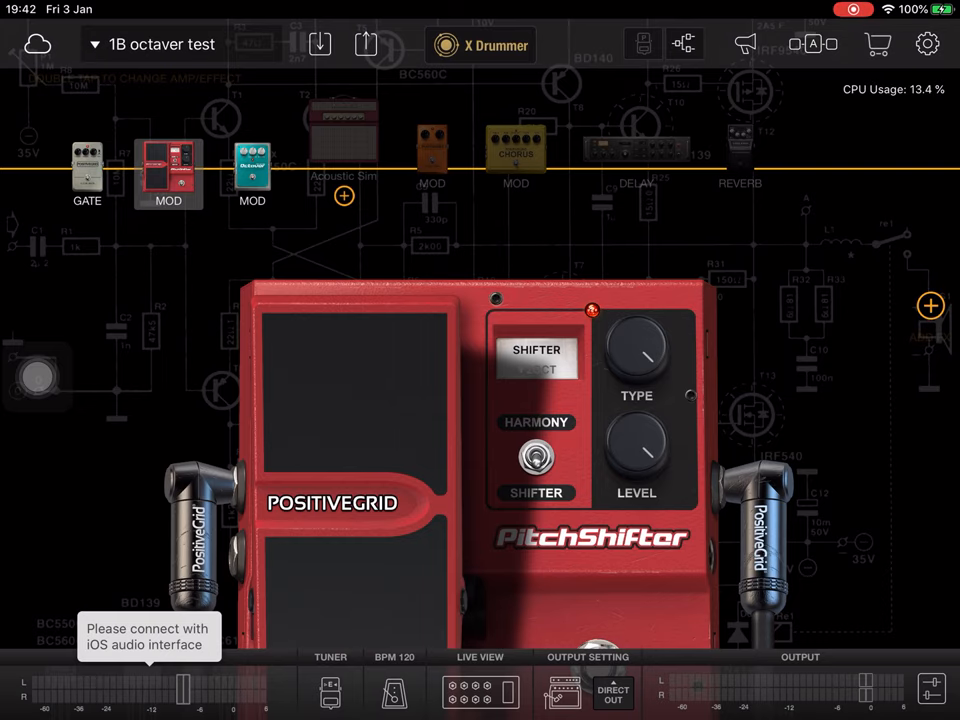
{"action": "key", "text": "super+h"}
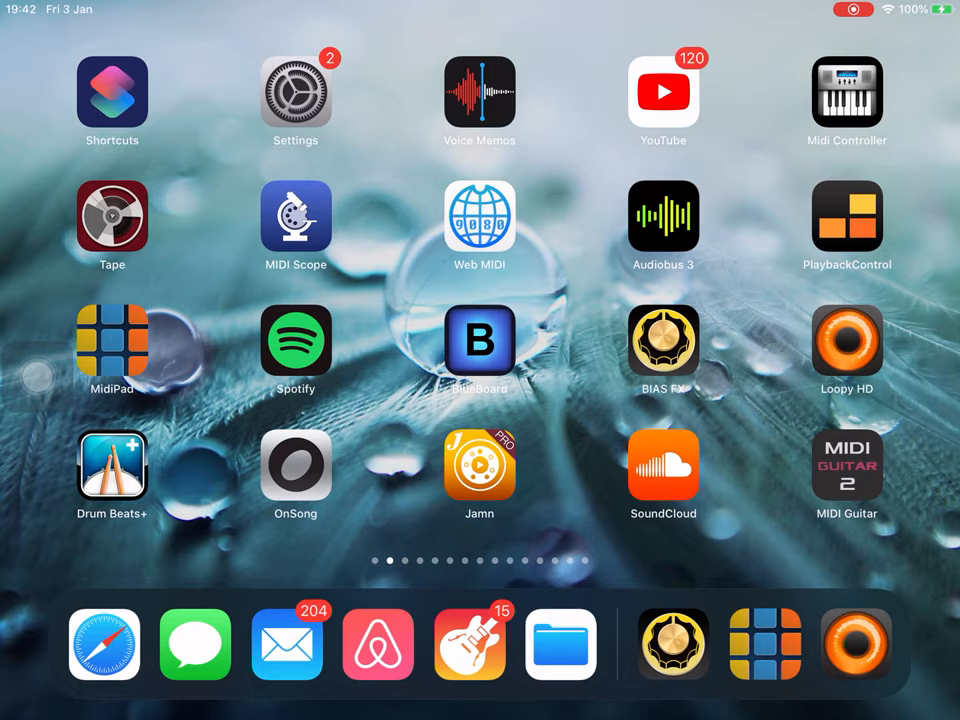
{"action": "left_click", "coordinate": [295, 466]}
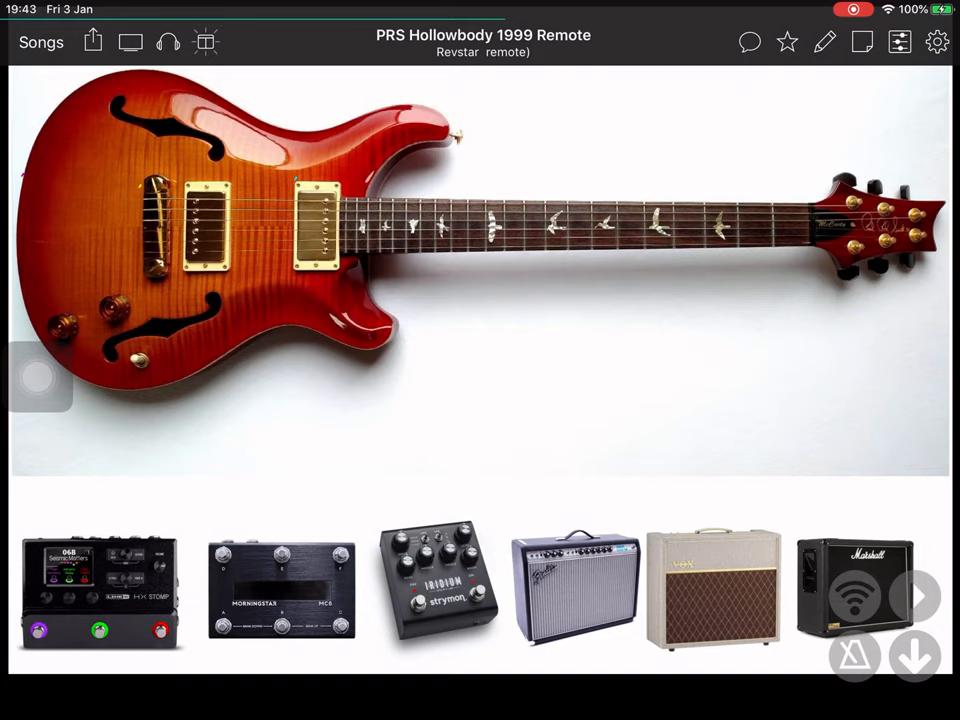
Step: Advance from PRS Hollowbody 1999 Remote through Revstar remote to Rickenbaker 360 remote
{"action": "key", "text": "Right"}
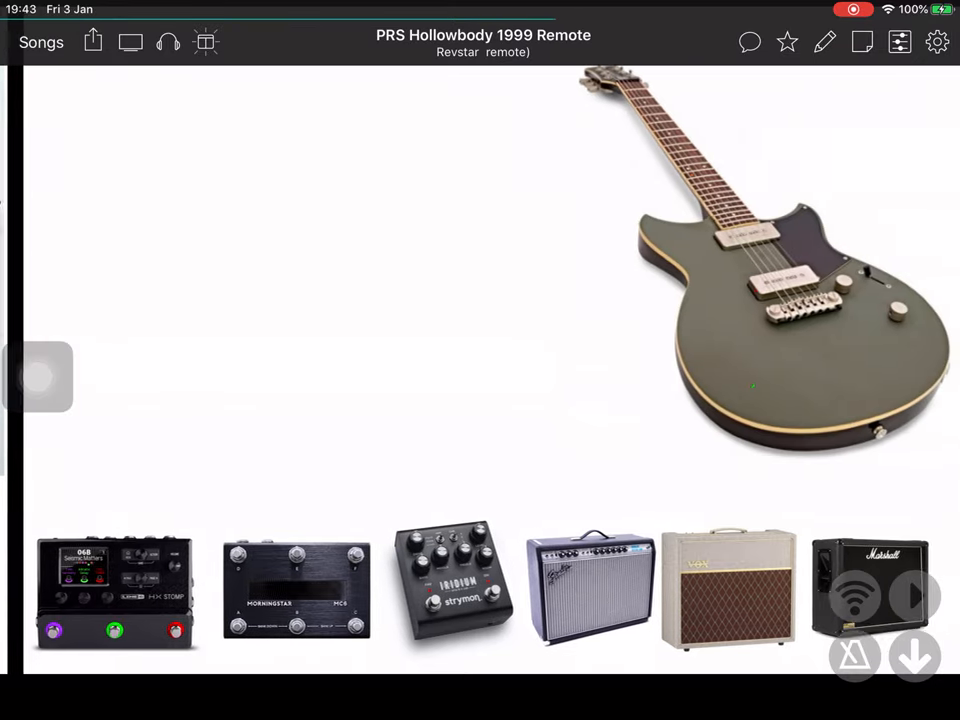
{"action": "key", "text": "Right"}
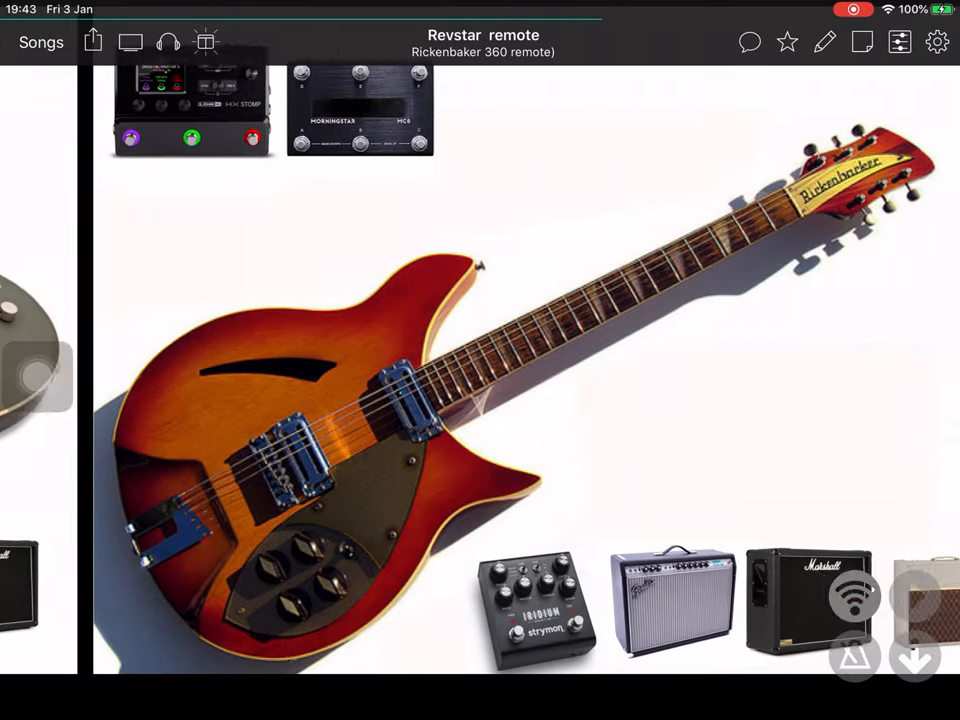
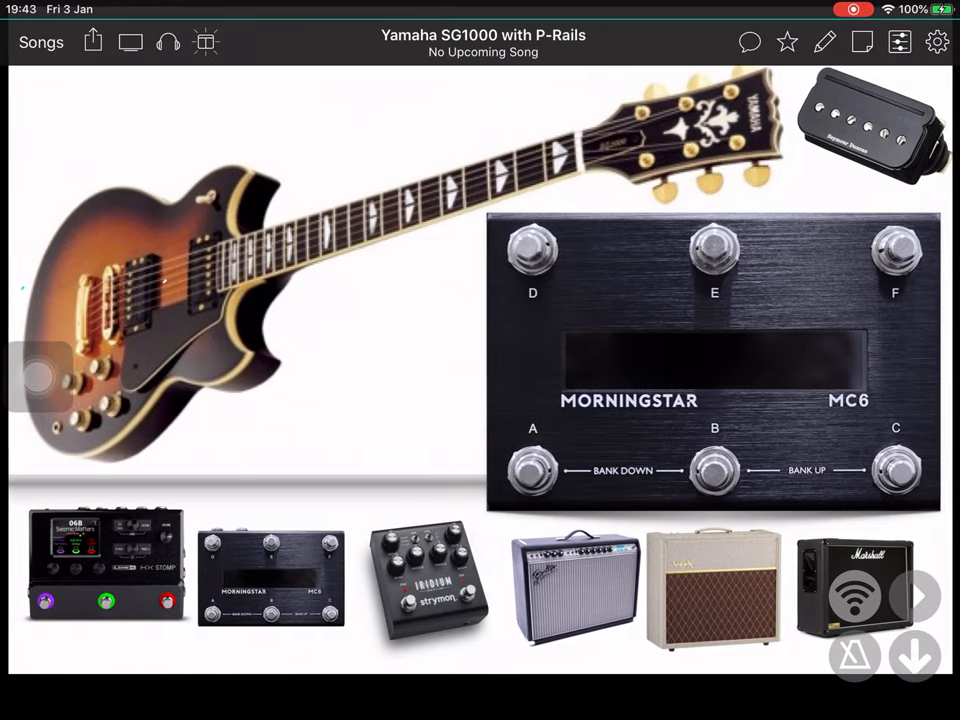
Step: Switch to the LP Clapton Signed Beano Aged song from the SIM1 Profiles book
{"action": "left_click", "coordinate": [41, 41]}
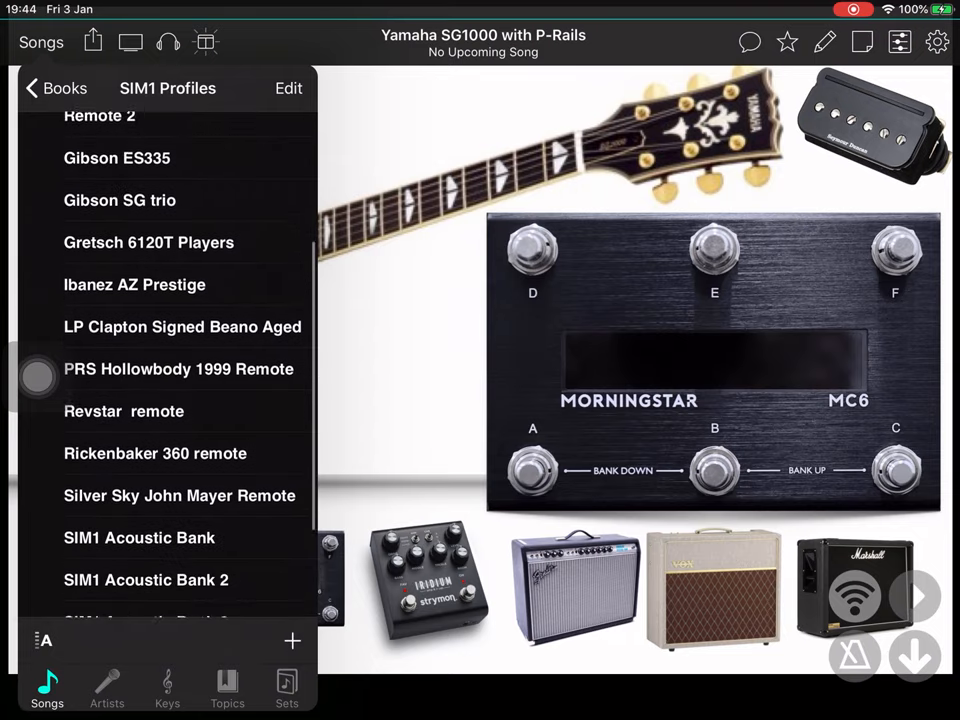
{"action": "scroll", "coordinate": [167, 380], "scroll_direction": "down", "scroll_amount": 3}
{"action": "scroll", "coordinate": [167, 380], "scroll_direction": "down", "scroll_amount": 4}
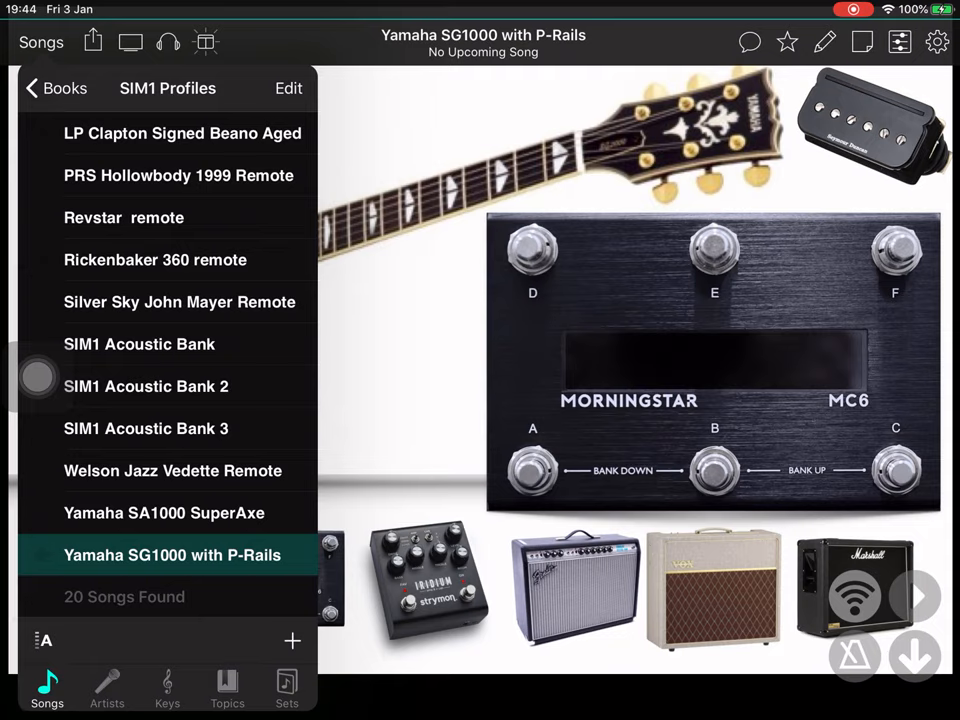
{"action": "left_click", "coordinate": [182, 133]}
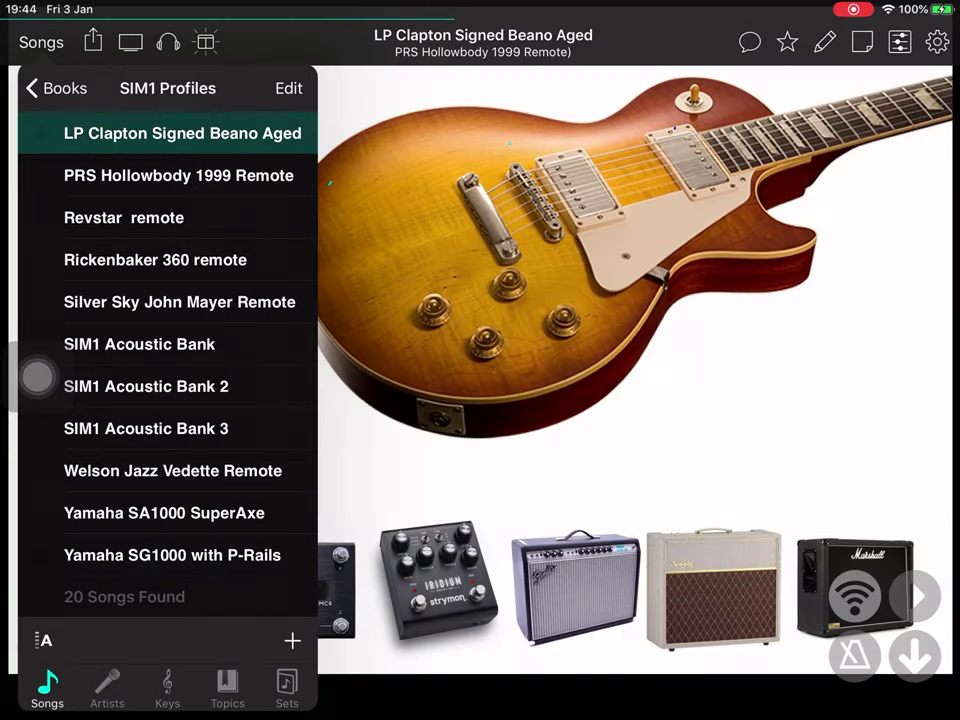
{"action": "left_click", "coordinate": [600, 300]}
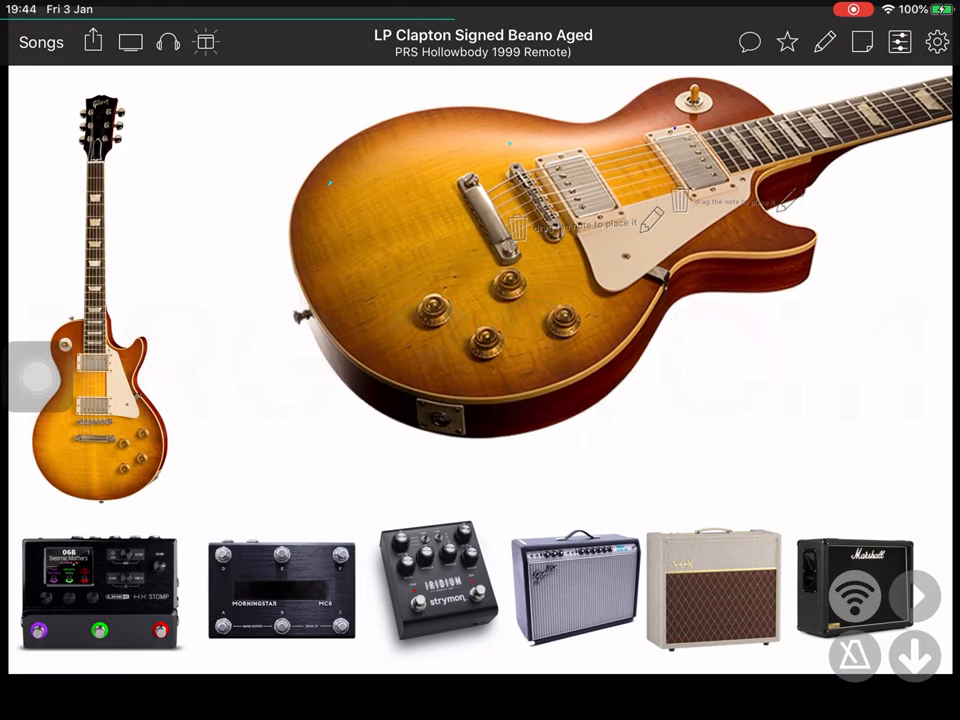
Step: Check the utilities menu, then bring up the page annotation options
{"action": "left_click", "coordinate": [937, 42]}
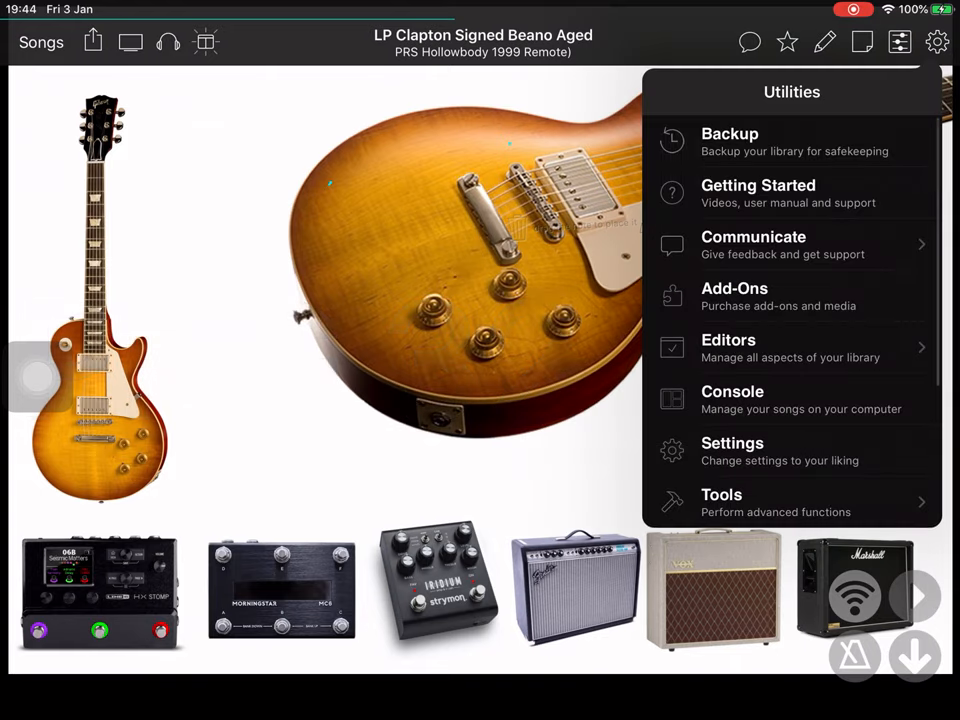
{"action": "left_click", "coordinate": [400, 300]}
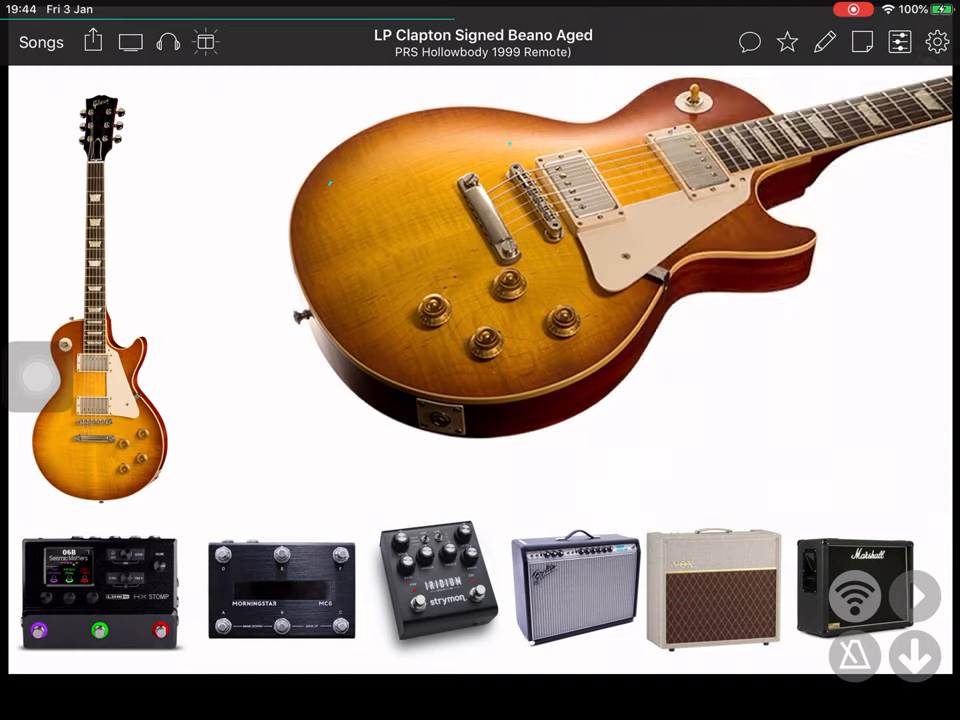
{"action": "left_click", "coordinate": [862, 42]}
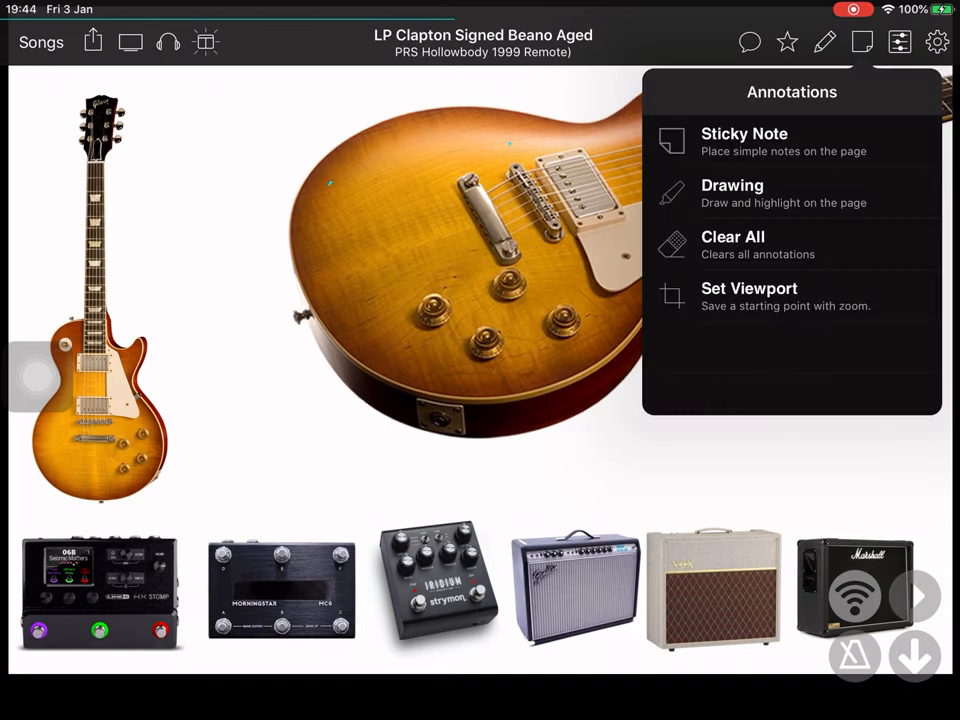
Step: Place a sticky note and give it a Send MIDI Event action with a new event added
{"action": "left_click", "coordinate": [744, 141]}
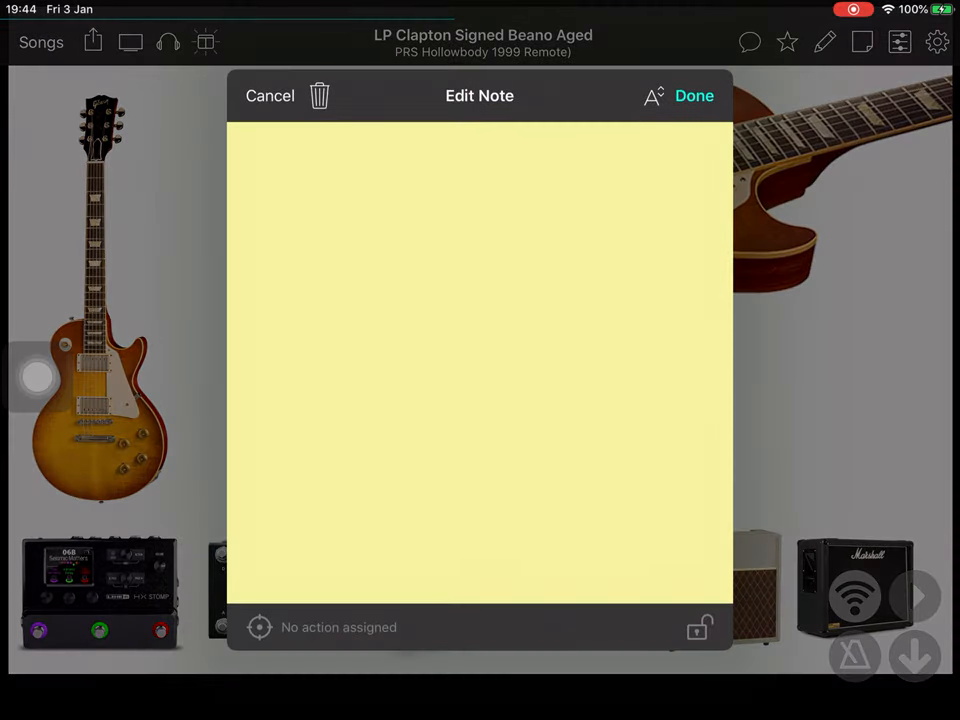
{"action": "left_click", "coordinate": [259, 627]}
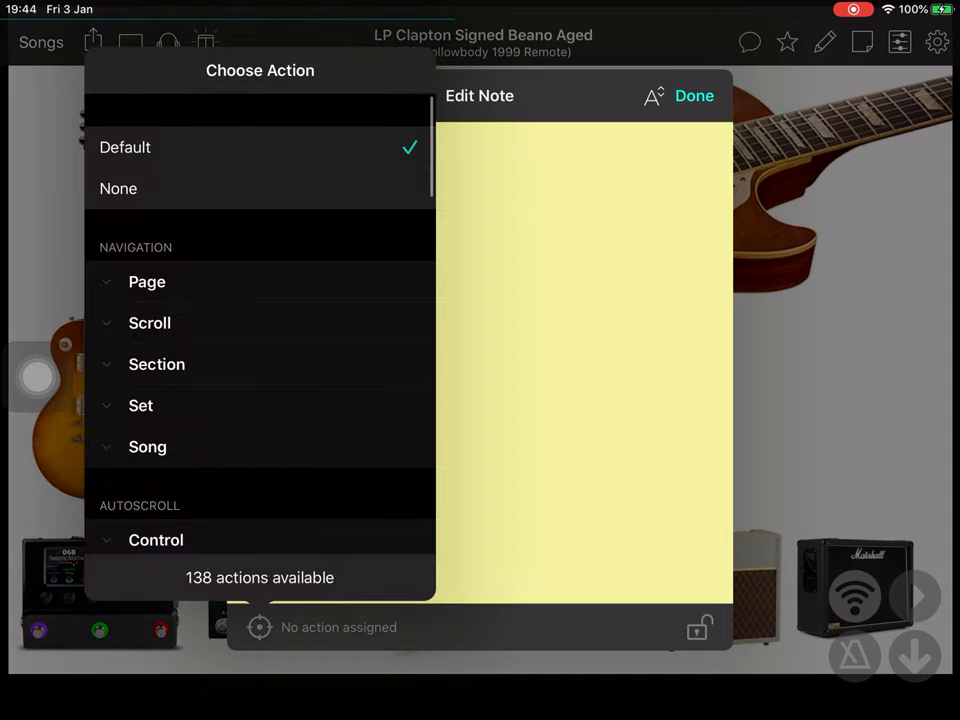
{"action": "scroll", "coordinate": [260, 350], "scroll_direction": "down", "scroll_amount": 5}
{"action": "scroll", "coordinate": [260, 350], "scroll_direction": "down", "scroll_amount": 4}
{"action": "scroll", "coordinate": [260, 350], "scroll_direction": "down", "scroll_amount": 3}
{"action": "scroll", "coordinate": [260, 350], "scroll_direction": "down", "scroll_amount": 4}
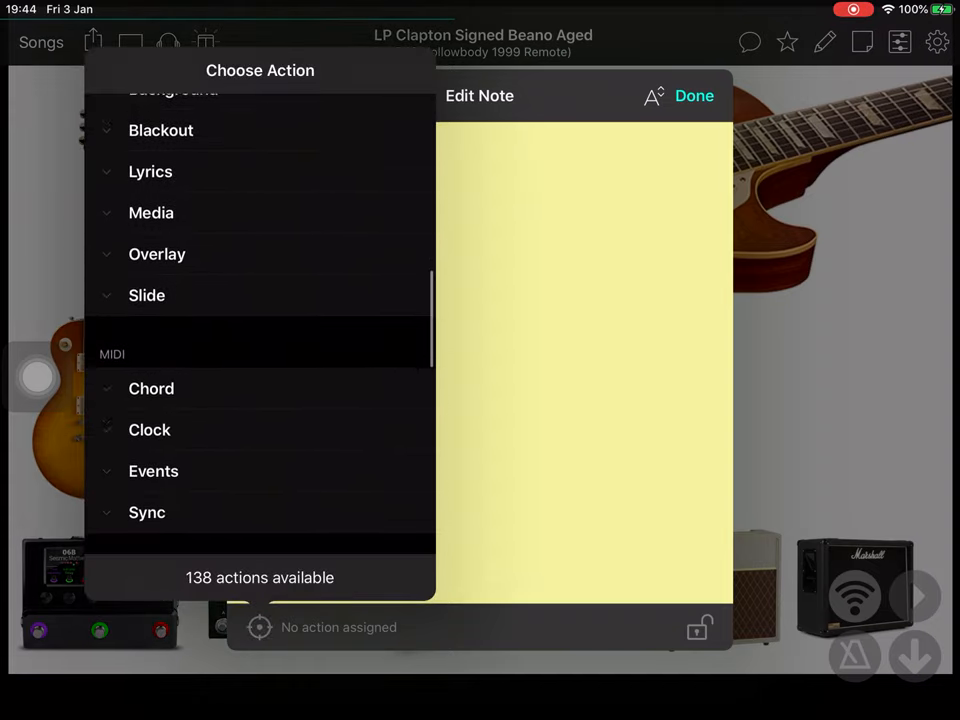
{"action": "scroll", "coordinate": [260, 350], "scroll_direction": "down", "scroll_amount": 3}
{"action": "left_click", "coordinate": [153, 373]}
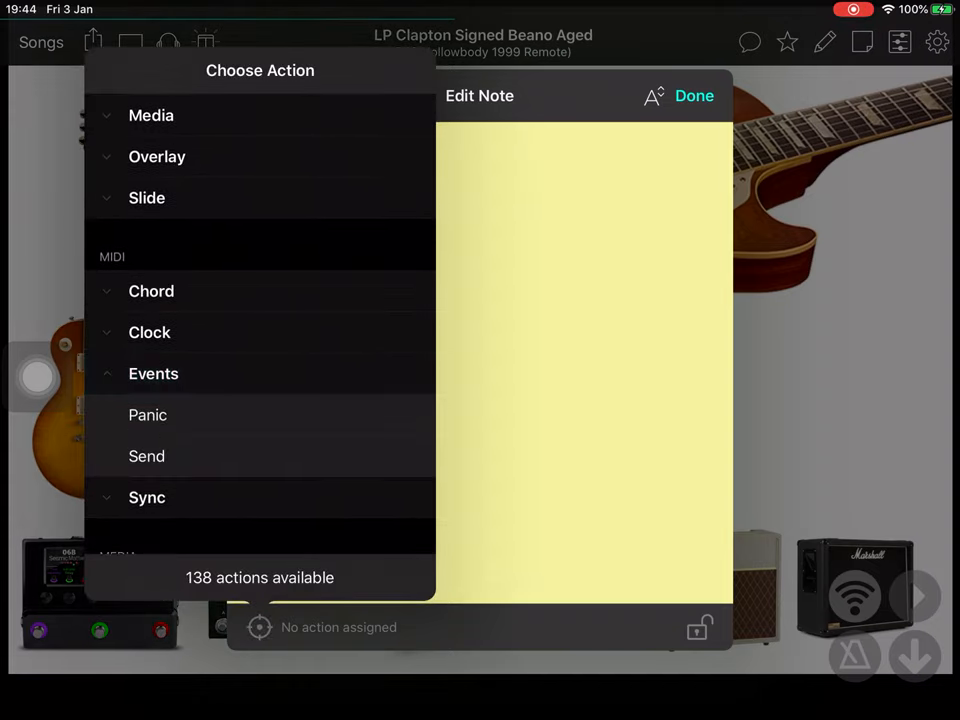
{"action": "left_click", "coordinate": [146, 456]}
{"action": "left_click", "coordinate": [119, 581]}
{"action": "left_click", "coordinate": [410, 578]}
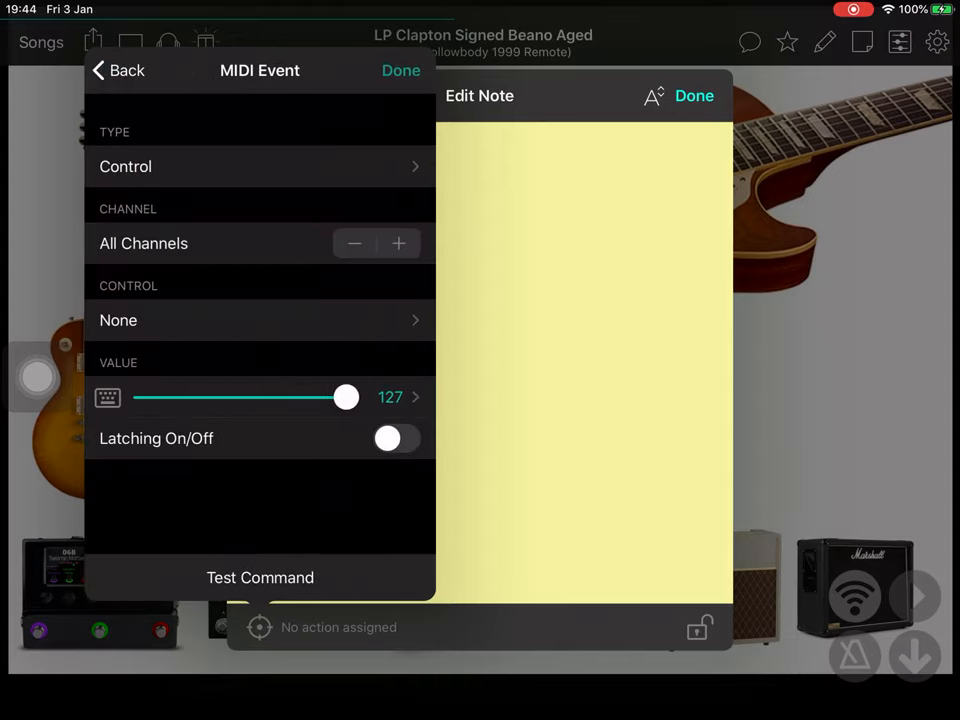
Step: Make the event a Program change on channel 4 Helix Or HXSTOMP and bring up its program list
{"action": "left_click", "coordinate": [260, 166]}
{"action": "left_click", "coordinate": [133, 155]}
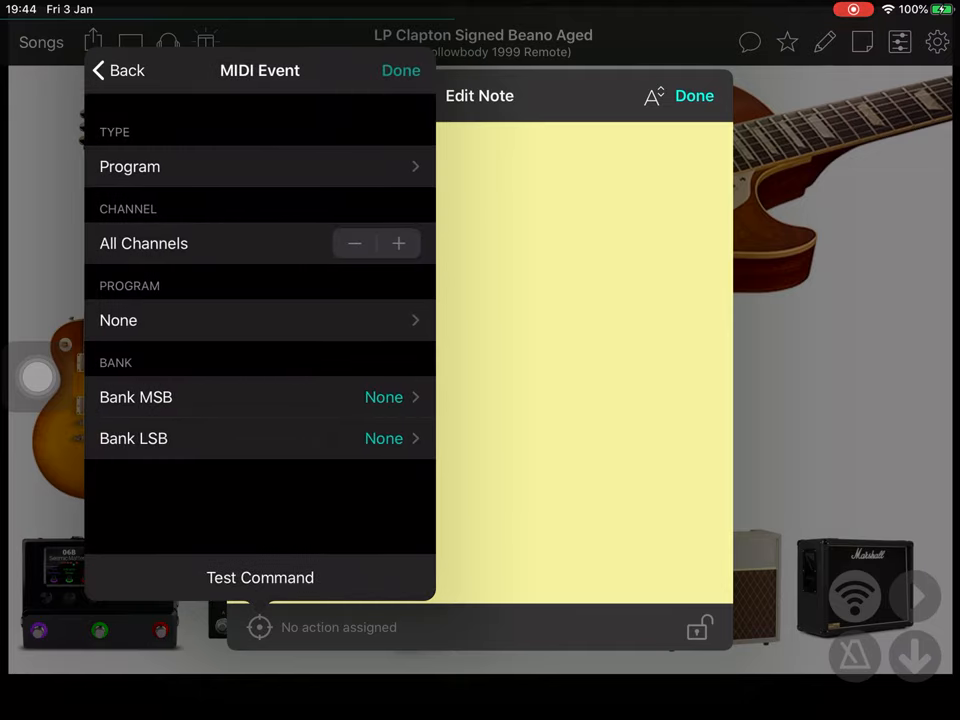
{"action": "left_click", "coordinate": [398, 243]}
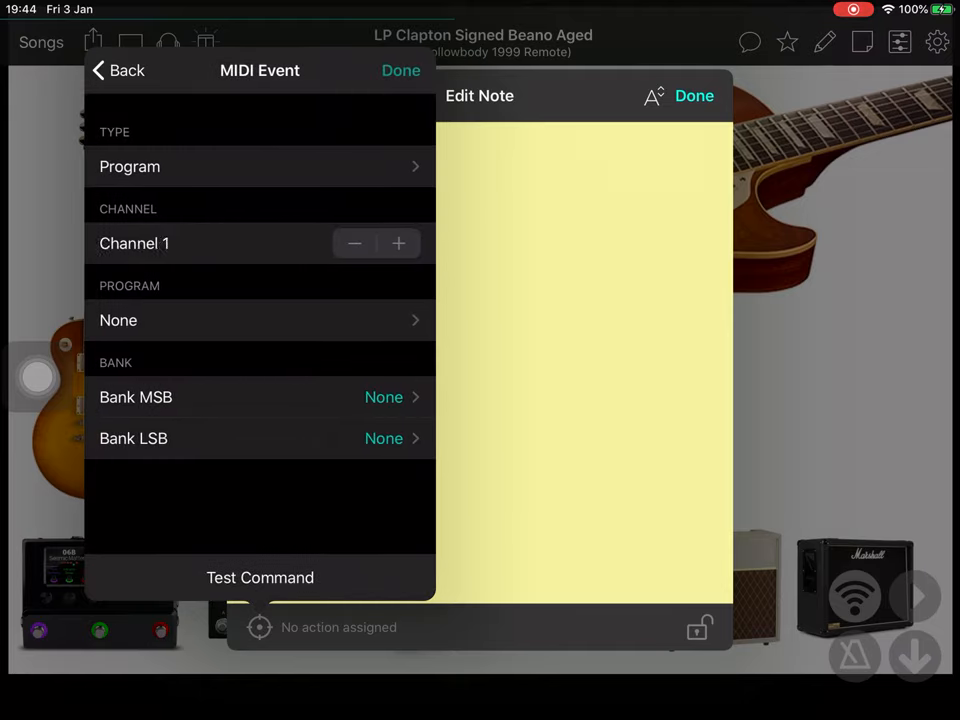
{"action": "left_click", "coordinate": [398, 243]}
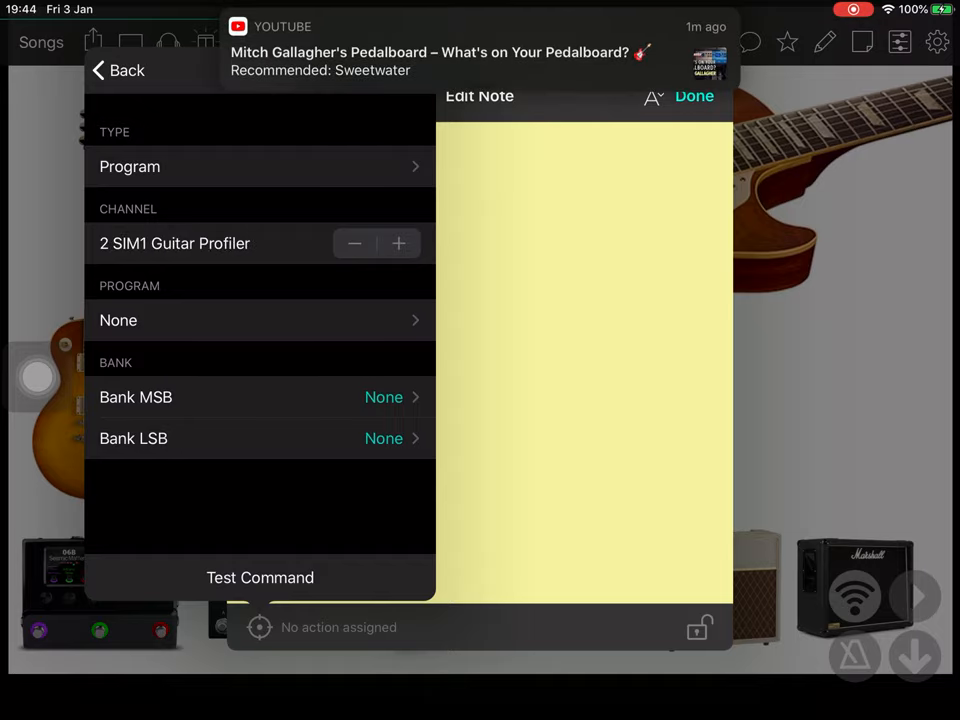
{"action": "left_click", "coordinate": [398, 243]}
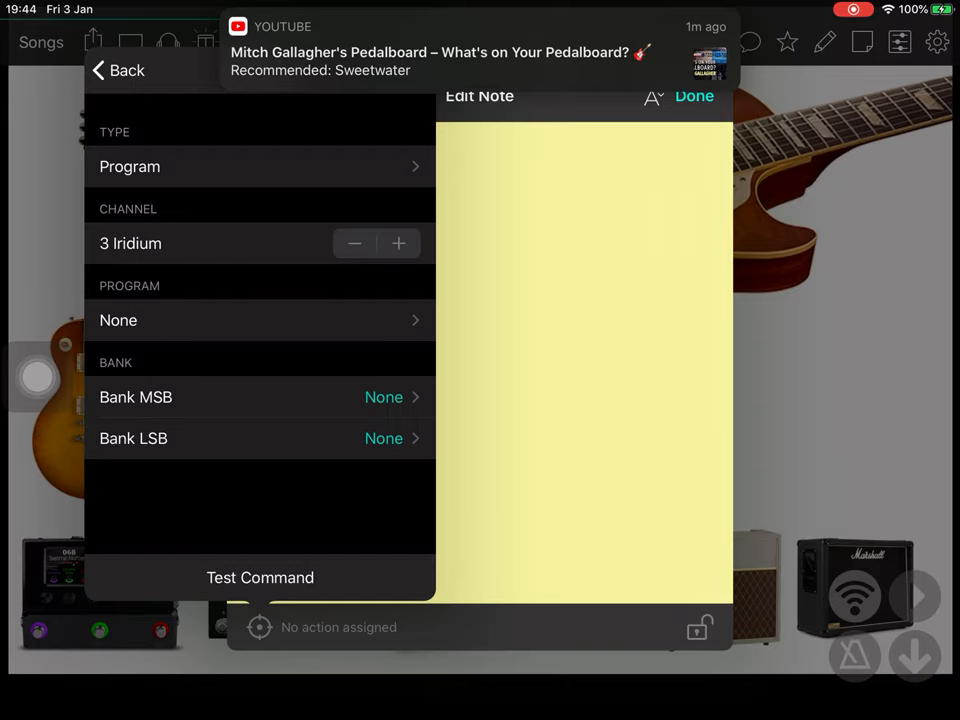
{"action": "left_click", "coordinate": [398, 243]}
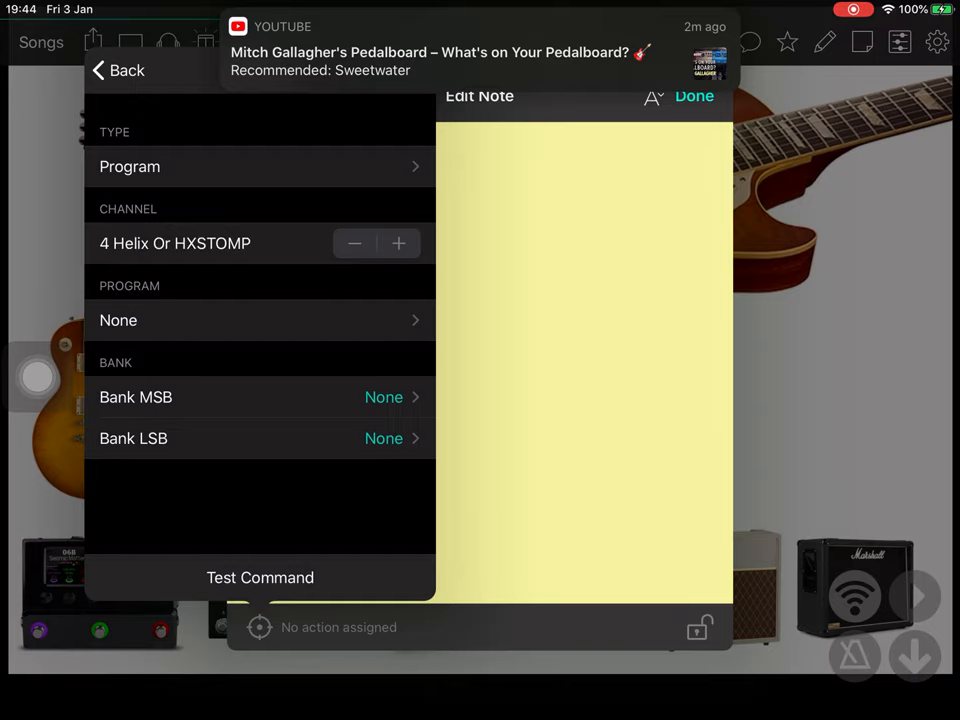
{"action": "left_click", "coordinate": [260, 320]}
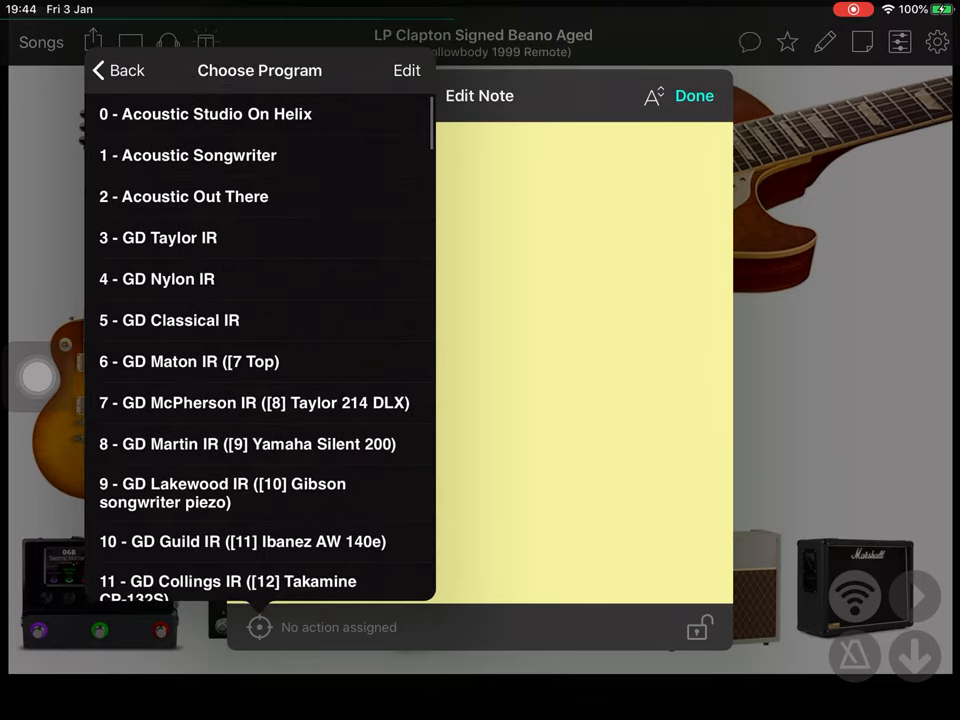
{"action": "scroll", "coordinate": [260, 350], "scroll_direction": "down", "scroll_amount": 3}
{"action": "scroll", "coordinate": [260, 350], "scroll_direction": "down", "scroll_amount": 2}
{"action": "scroll", "coordinate": [260, 350], "scroll_direction": "down", "scroll_amount": 2}
{"action": "scroll", "coordinate": [260, 350], "scroll_direction": "down", "scroll_amount": 1}
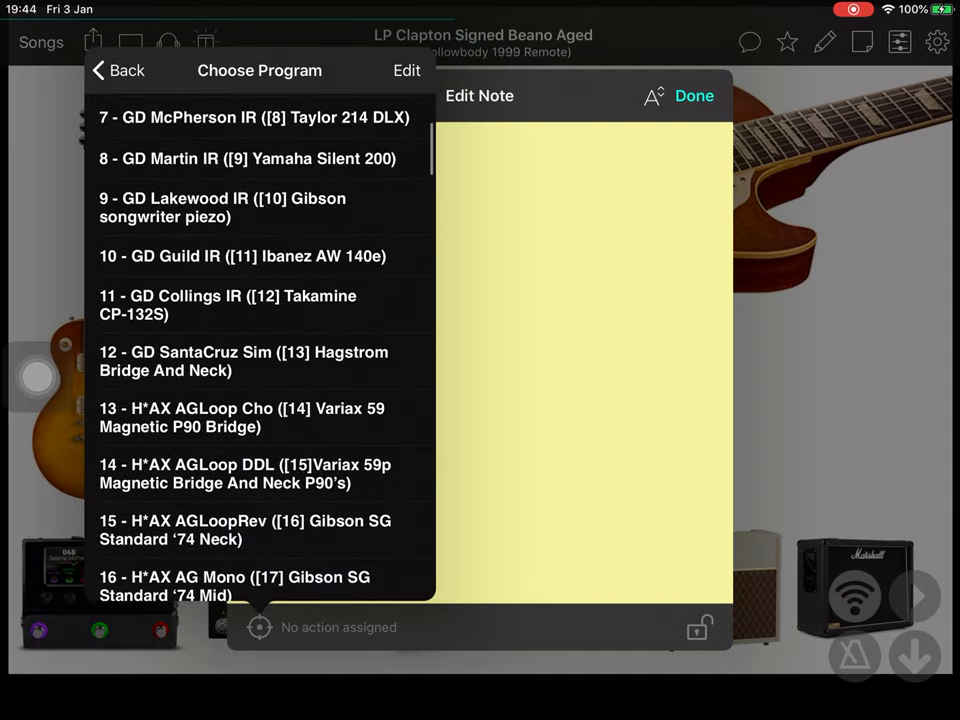
{"action": "scroll", "coordinate": [260, 350], "scroll_direction": "down", "scroll_amount": 2}
{"action": "scroll", "coordinate": [260, 350], "scroll_direction": "down", "scroll_amount": 2}
{"action": "scroll", "coordinate": [260, 350], "scroll_direction": "down", "scroll_amount": 2}
{"action": "scroll", "coordinate": [260, 350], "scroll_direction": "down", "scroll_amount": 1}
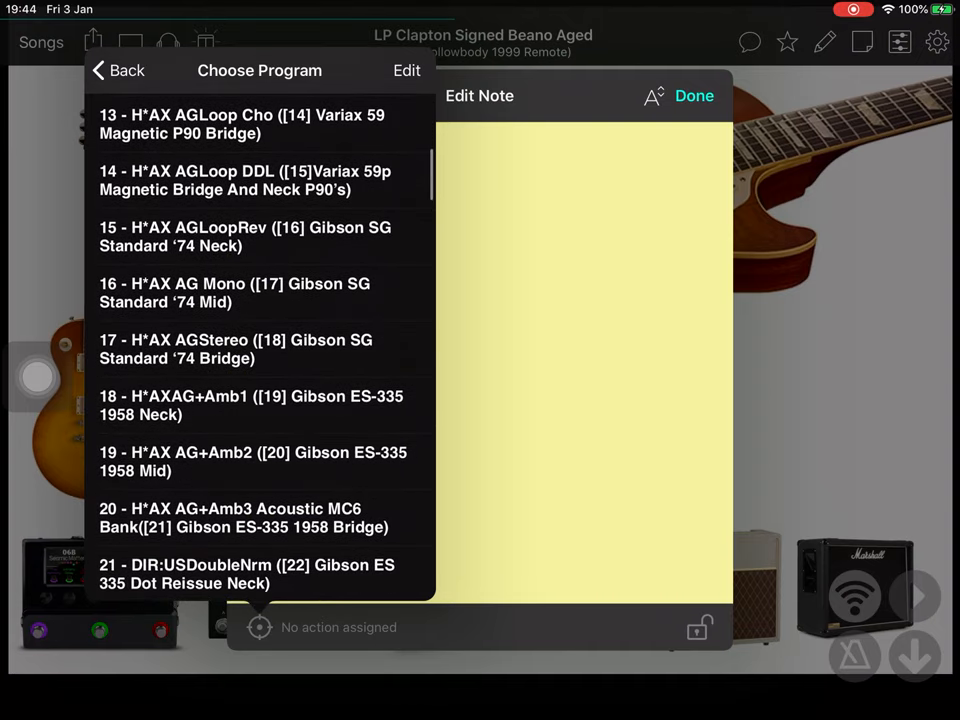
{"action": "scroll", "coordinate": [260, 350], "scroll_direction": "down", "scroll_amount": 2}
{"action": "scroll", "coordinate": [260, 350], "scroll_direction": "down", "scroll_amount": 2}
{"action": "scroll", "coordinate": [260, 350], "scroll_direction": "down", "scroll_amount": 1}
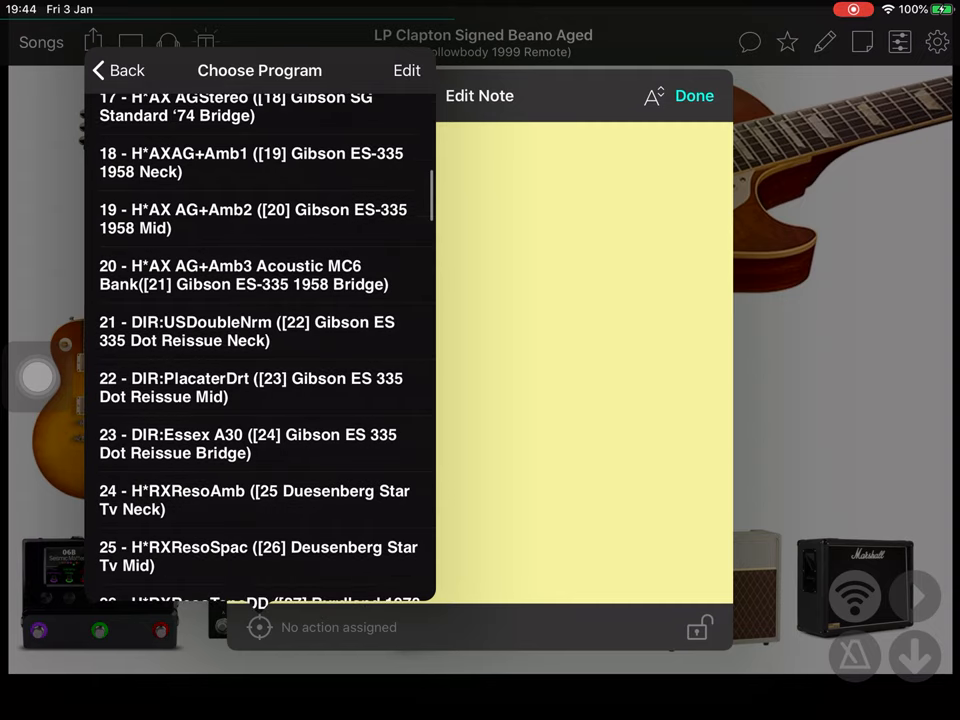
{"action": "scroll", "coordinate": [260, 350], "scroll_direction": "down", "scroll_amount": 3}
{"action": "scroll", "coordinate": [260, 350], "scroll_direction": "down", "scroll_amount": 3}
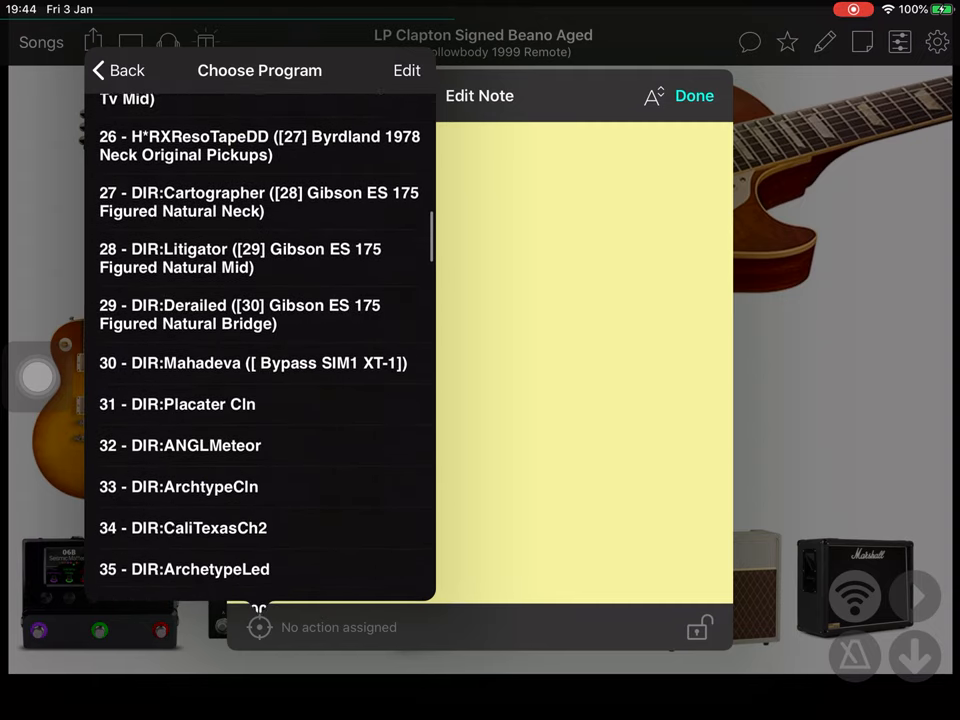
{"action": "scroll", "coordinate": [260, 350], "scroll_direction": "down", "scroll_amount": 2}
{"action": "scroll", "coordinate": [260, 350], "scroll_direction": "down", "scroll_amount": 2}
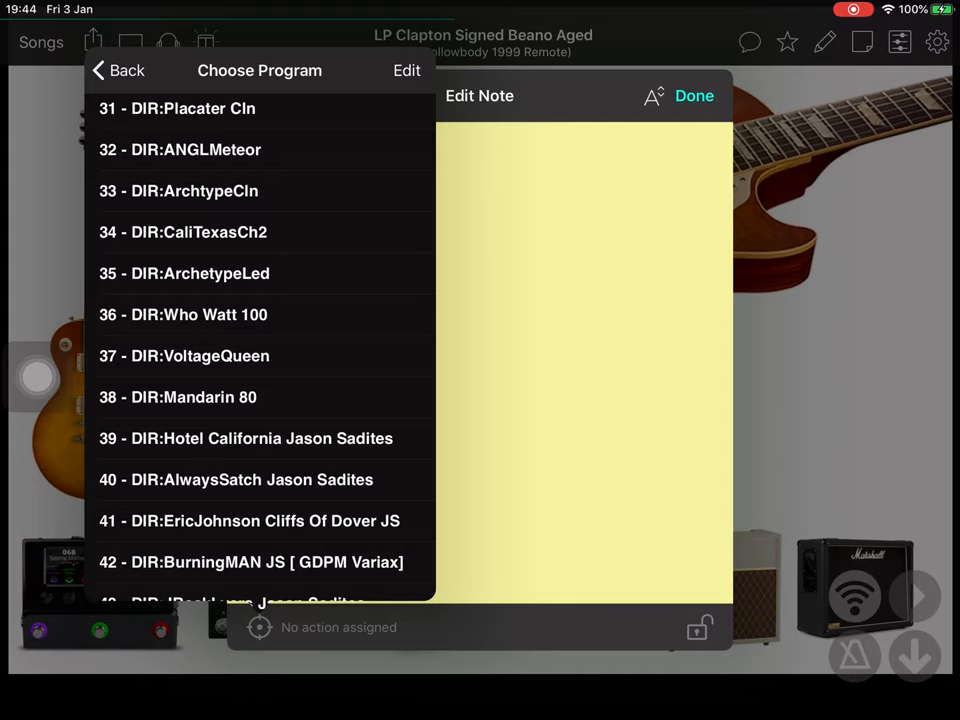
{"action": "scroll", "coordinate": [260, 350], "scroll_direction": "down", "scroll_amount": 1}
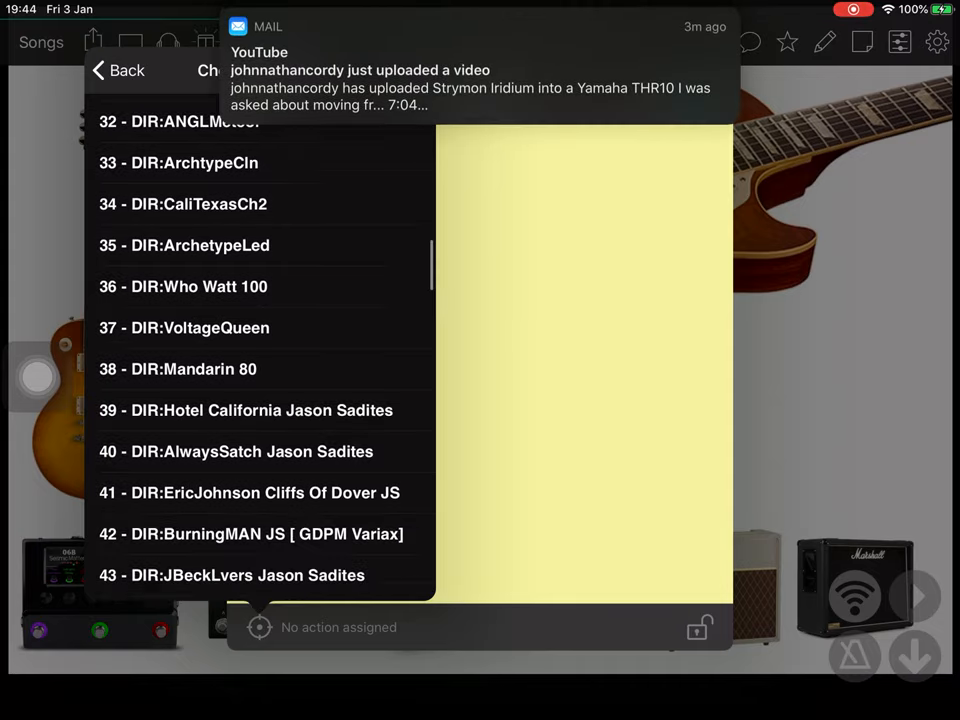
{"action": "scroll", "coordinate": [260, 350], "scroll_direction": "down", "scroll_amount": 5}
{"action": "scroll", "coordinate": [260, 350], "scroll_direction": "down", "scroll_amount": 3}
{"action": "scroll", "coordinate": [260, 350], "scroll_direction": "down", "scroll_amount": 3}
{"action": "scroll", "coordinate": [260, 350], "scroll_direction": "down", "scroll_amount": 1}
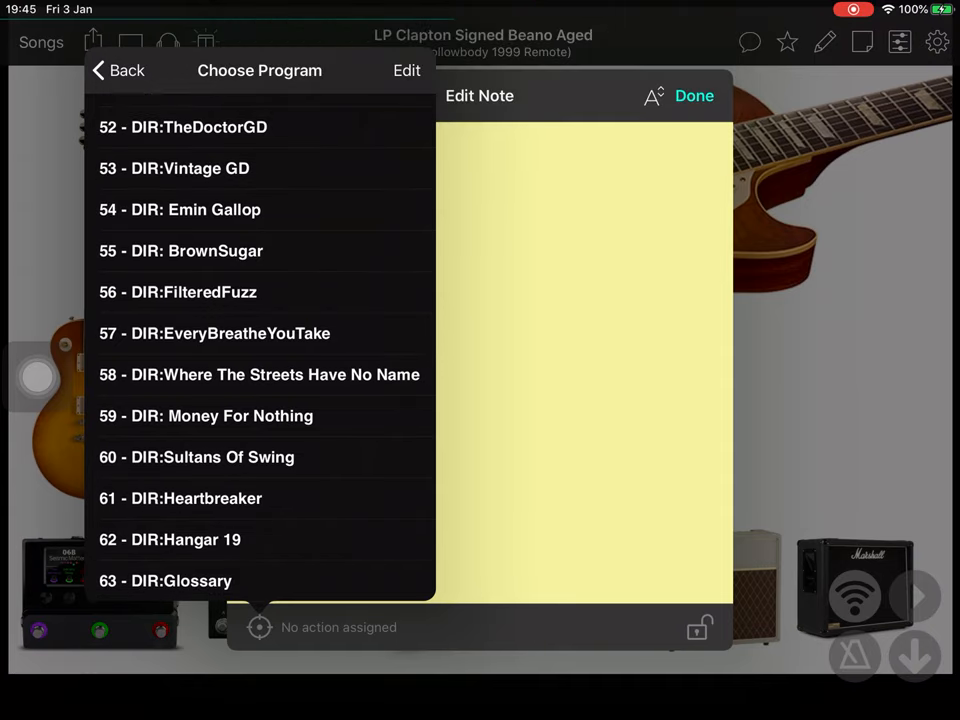
{"action": "scroll", "coordinate": [260, 350], "scroll_direction": "down", "scroll_amount": 3}
{"action": "scroll", "coordinate": [260, 350], "scroll_direction": "down", "scroll_amount": 3}
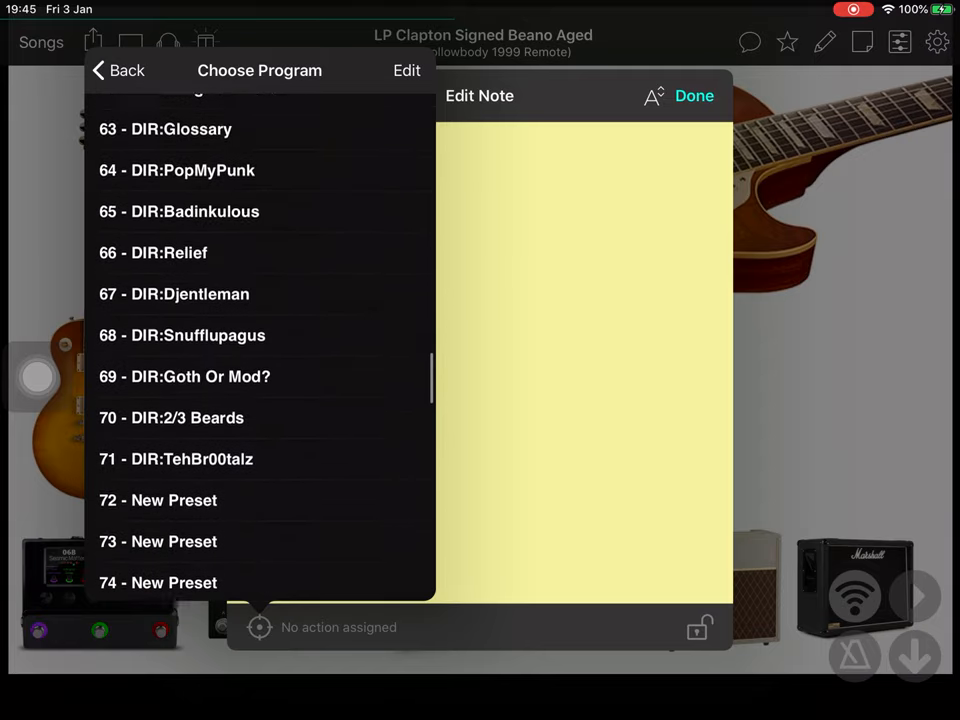
{"action": "scroll", "coordinate": [260, 350], "scroll_direction": "down", "scroll_amount": 1}
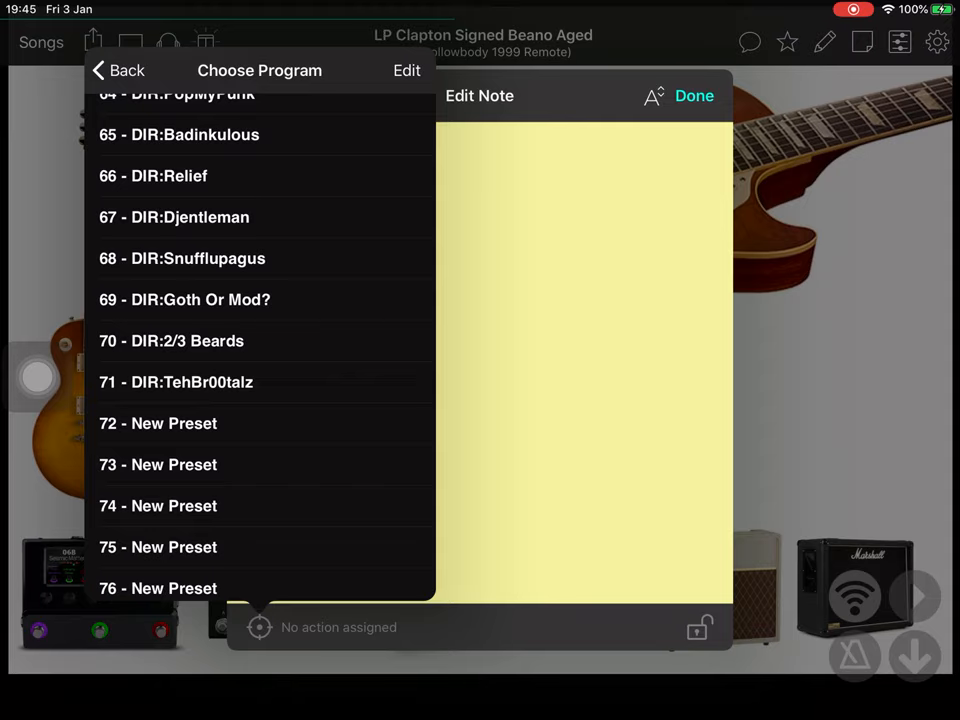
Step: Leave the Helix program list and change the event type from Program to Control
{"action": "left_click", "coordinate": [118, 70]}
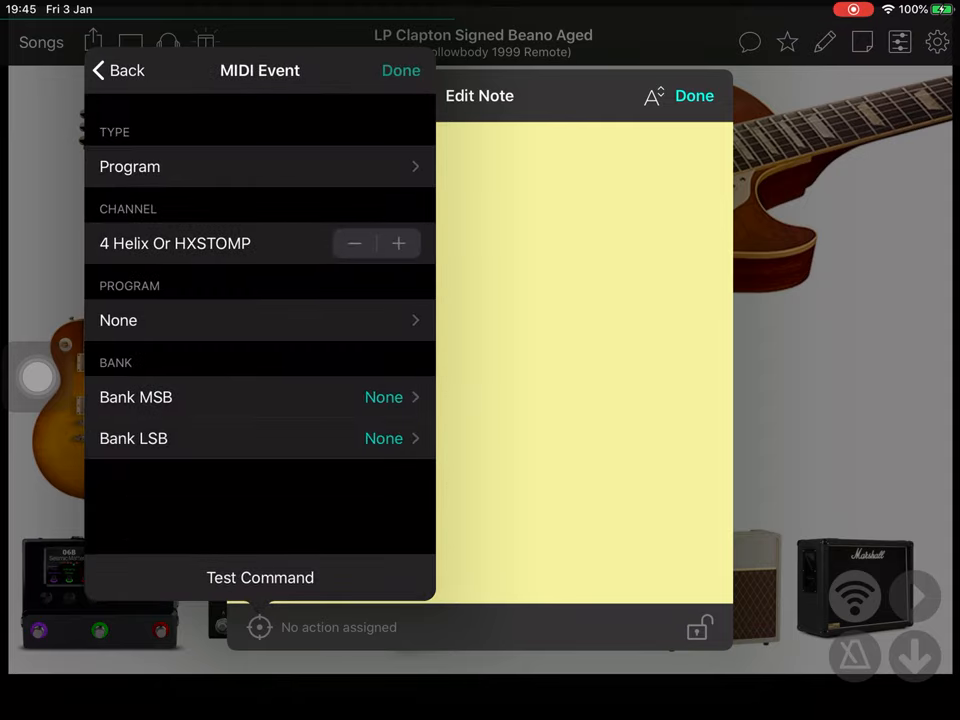
{"action": "left_click", "coordinate": [260, 166]}
{"action": "left_click", "coordinate": [130, 114]}
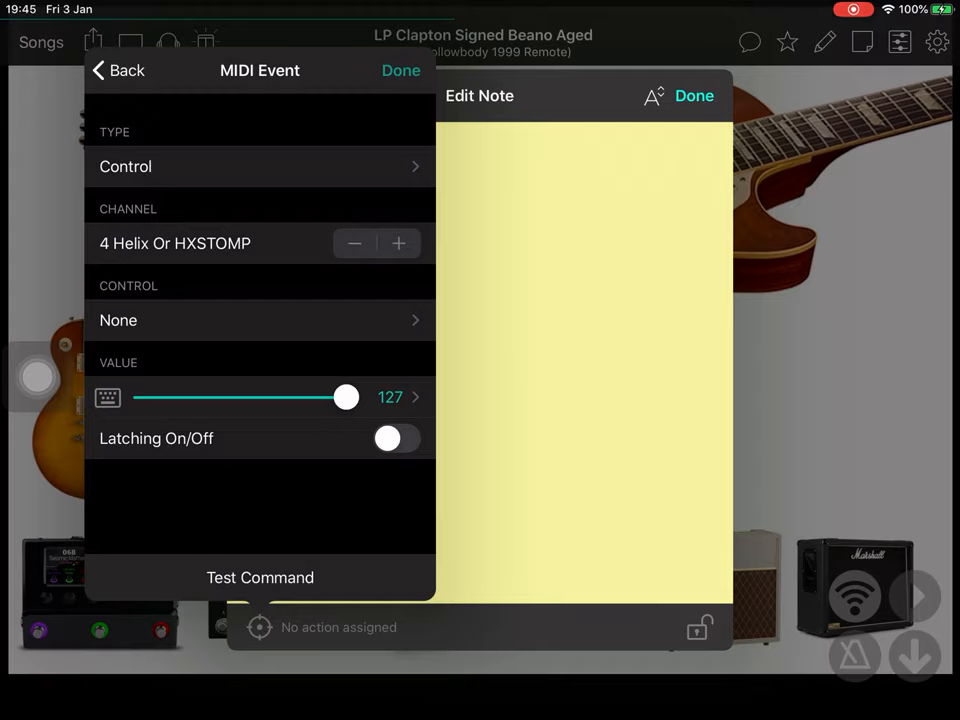
Step: Browse the Helix control numbers, then back out to the empty note with no action
{"action": "left_click", "coordinate": [260, 320]}
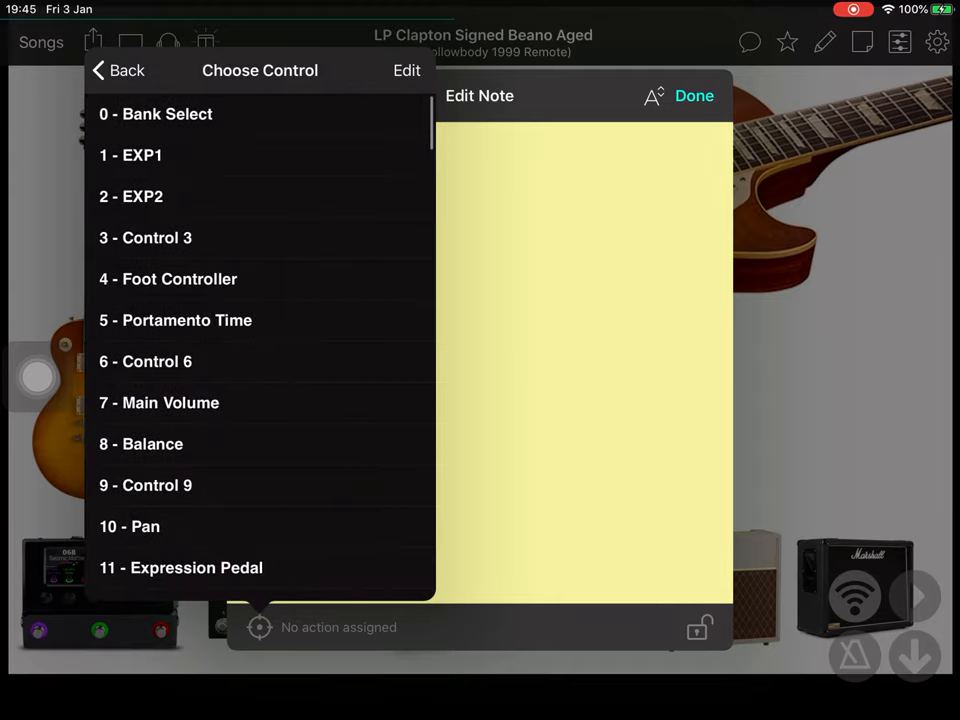
{"action": "scroll", "coordinate": [260, 350], "scroll_direction": "down", "scroll_amount": 1}
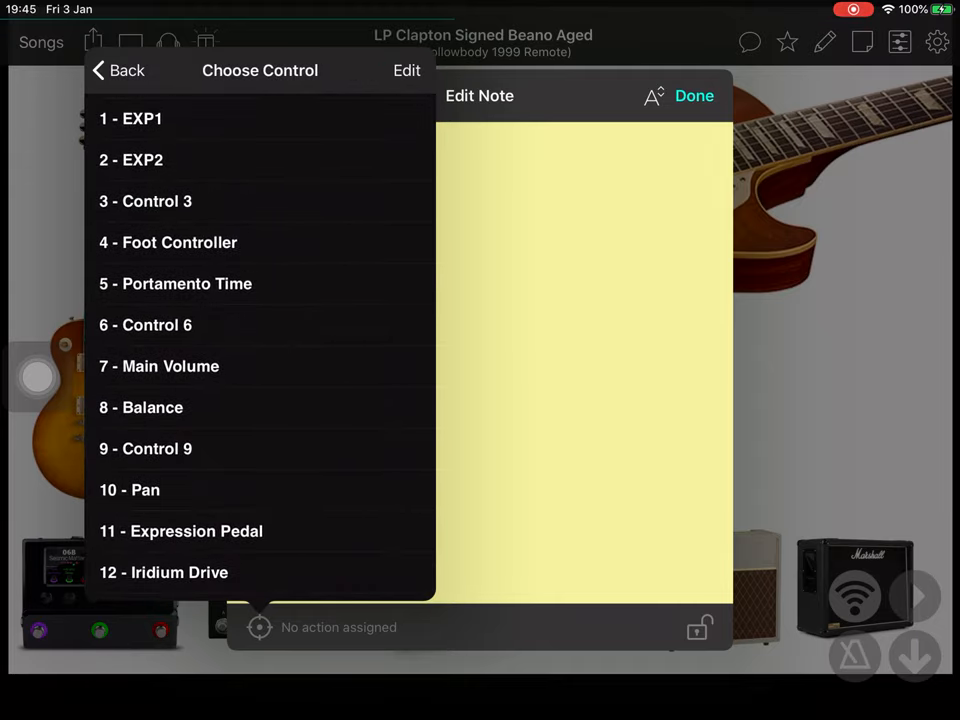
{"action": "scroll", "coordinate": [260, 350], "scroll_direction": "down", "scroll_amount": 2}
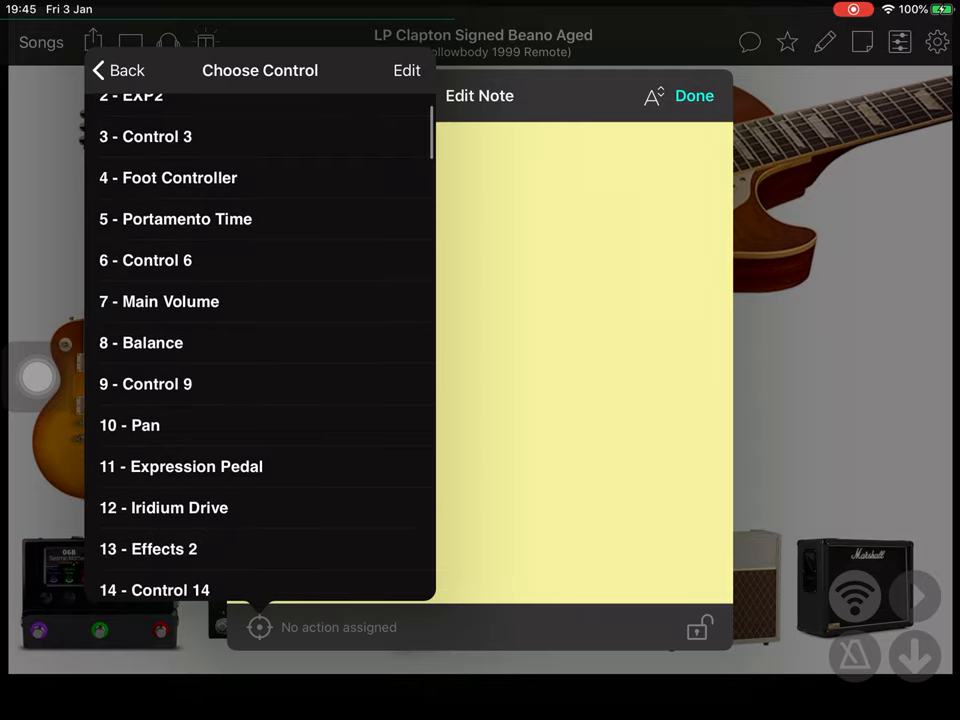
{"action": "scroll", "coordinate": [260, 350], "scroll_direction": "down", "scroll_amount": 5}
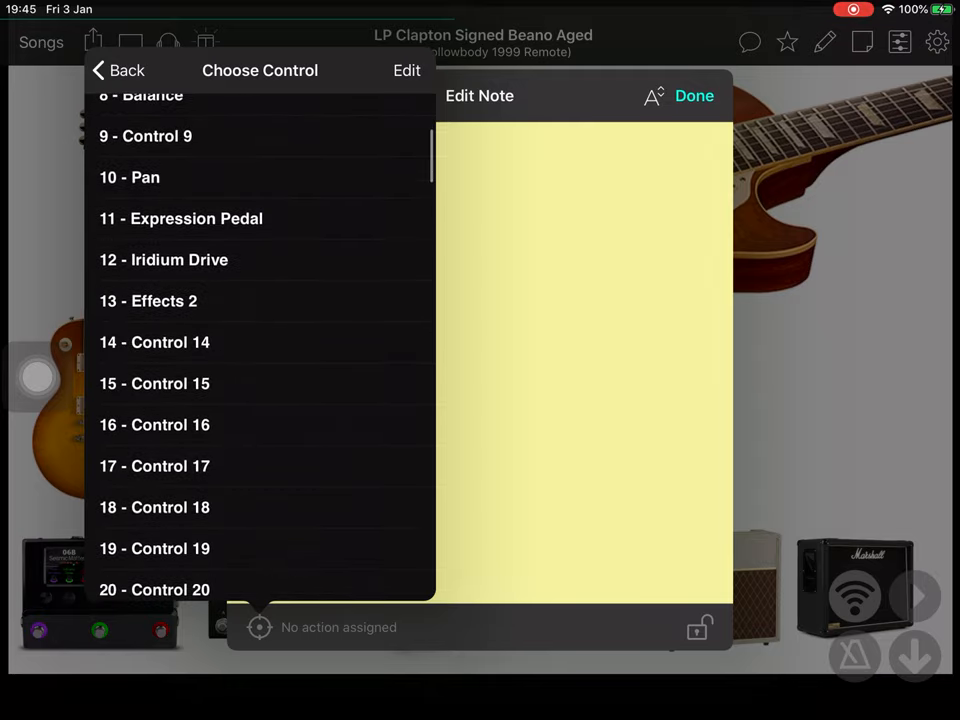
{"action": "scroll", "coordinate": [260, 350], "scroll_direction": "down", "scroll_amount": 5}
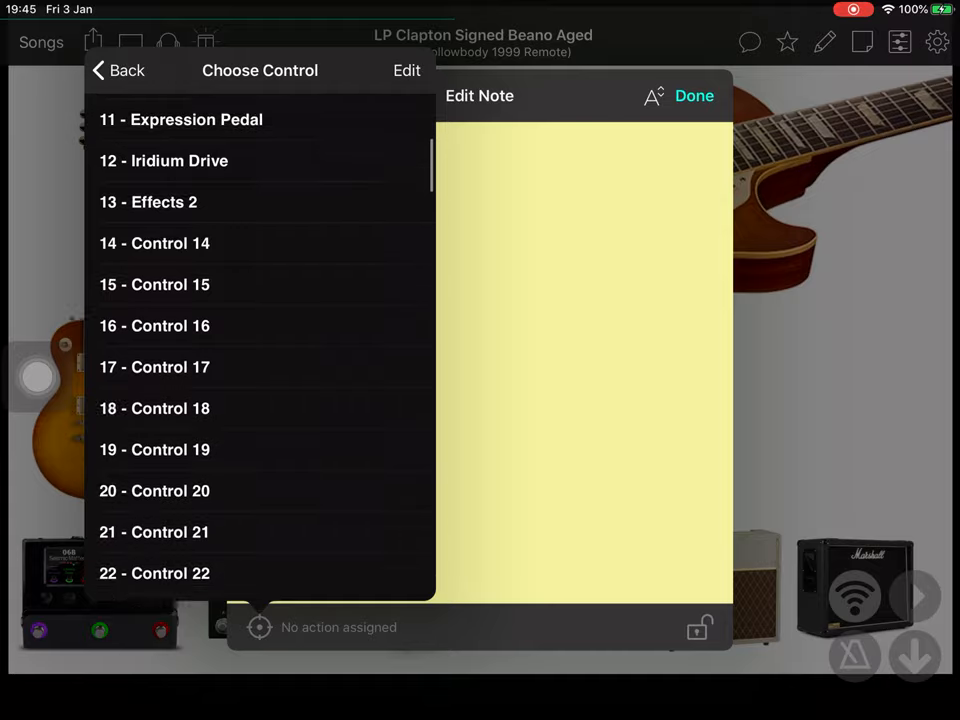
{"action": "scroll", "coordinate": [260, 350], "scroll_direction": "down", "scroll_amount": 5}
{"action": "scroll", "coordinate": [260, 350], "scroll_direction": "down", "scroll_amount": 5}
{"action": "scroll", "coordinate": [260, 350], "scroll_direction": "down", "scroll_amount": 5}
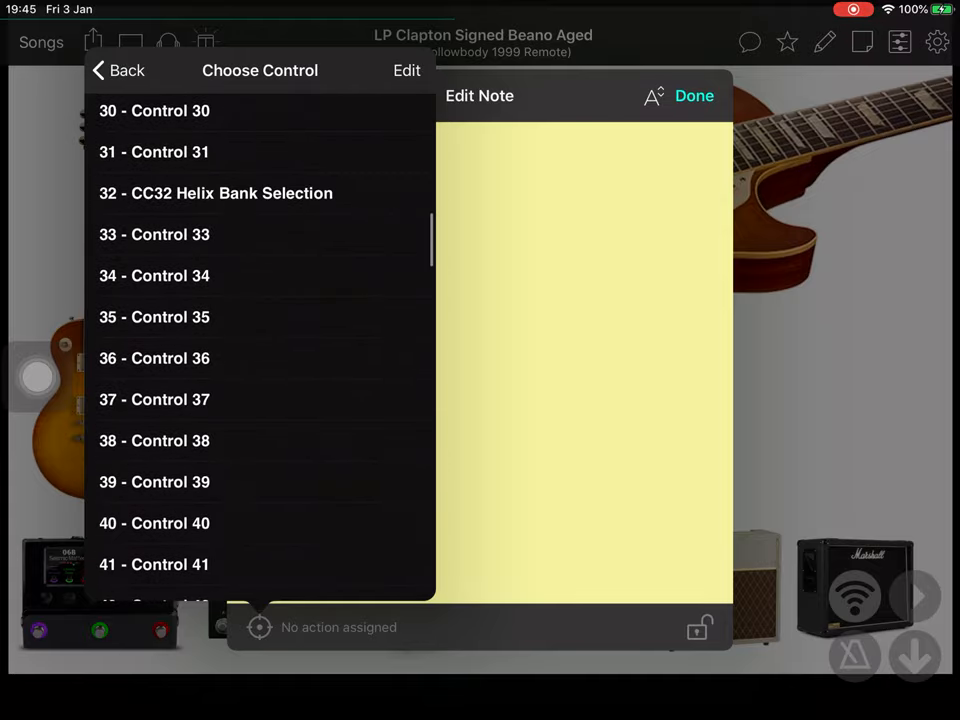
{"action": "scroll", "coordinate": [260, 350], "scroll_direction": "down", "scroll_amount": 5}
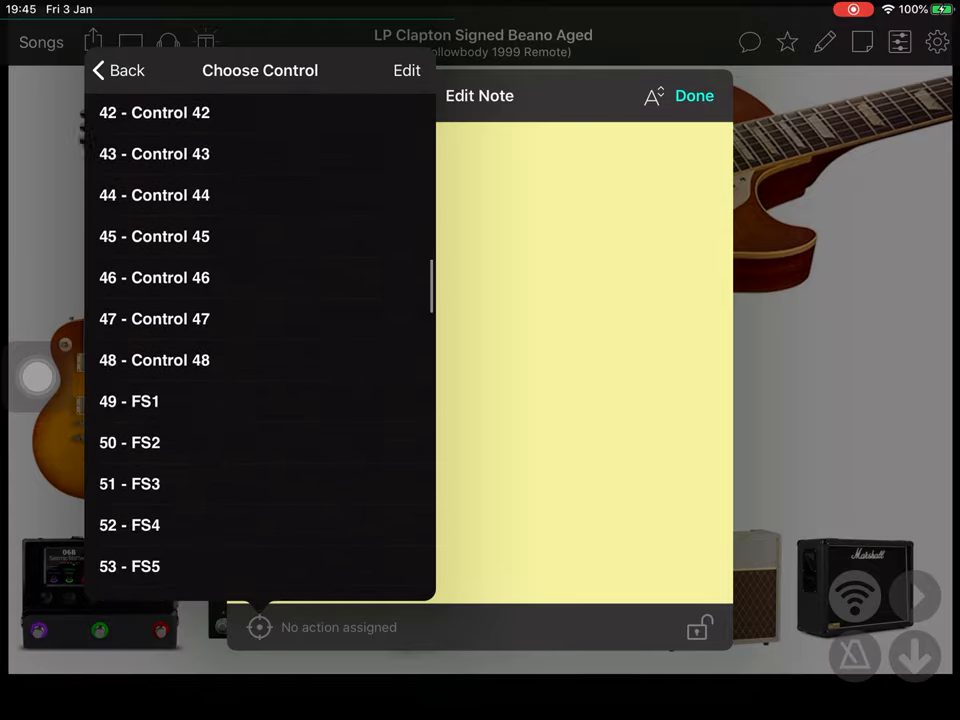
{"action": "scroll", "coordinate": [260, 350], "scroll_direction": "down", "scroll_amount": 3}
{"action": "scroll", "coordinate": [260, 350], "scroll_direction": "down", "scroll_amount": 1}
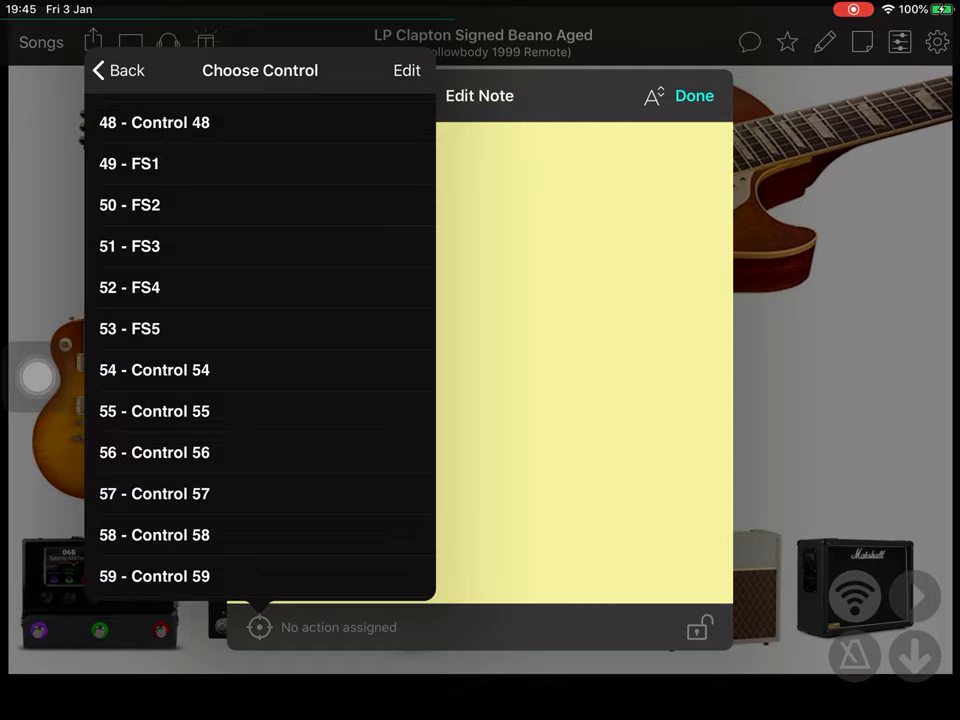
{"action": "scroll", "coordinate": [260, 350], "scroll_direction": "down", "scroll_amount": 3}
{"action": "scroll", "coordinate": [260, 350], "scroll_direction": "down", "scroll_amount": 2}
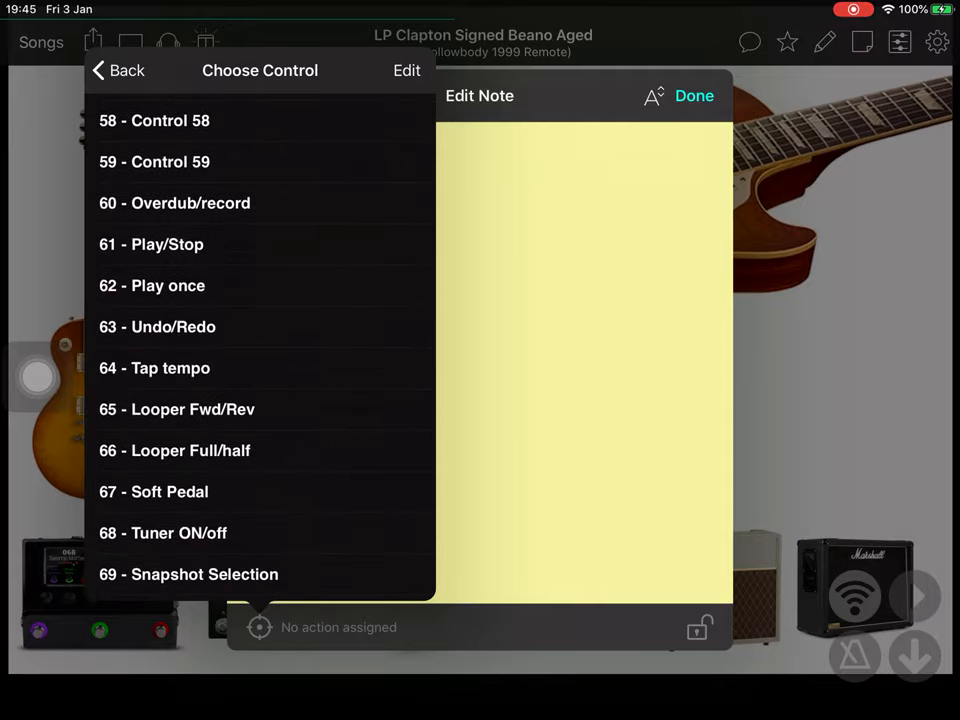
{"action": "left_click", "coordinate": [117, 70]}
{"action": "left_click", "coordinate": [117, 70]}
{"action": "left_click", "coordinate": [114, 577]}
{"action": "left_click", "coordinate": [118, 70]}
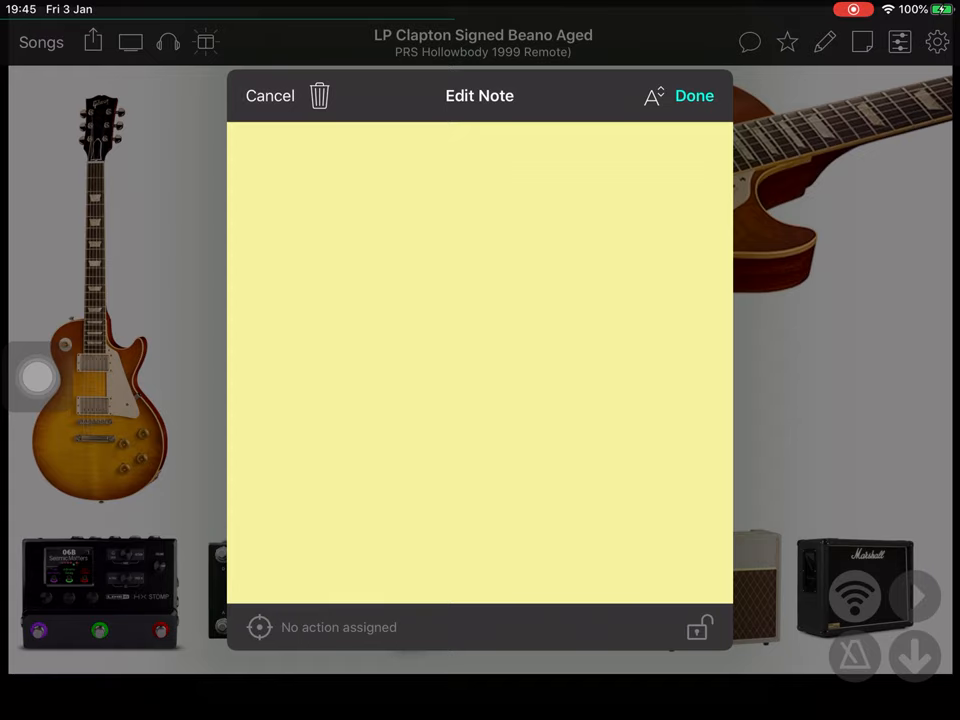
Step: Finish the empty sticky note, then delete it from the LP Clapton page
{"action": "left_click", "coordinate": [694, 95]}
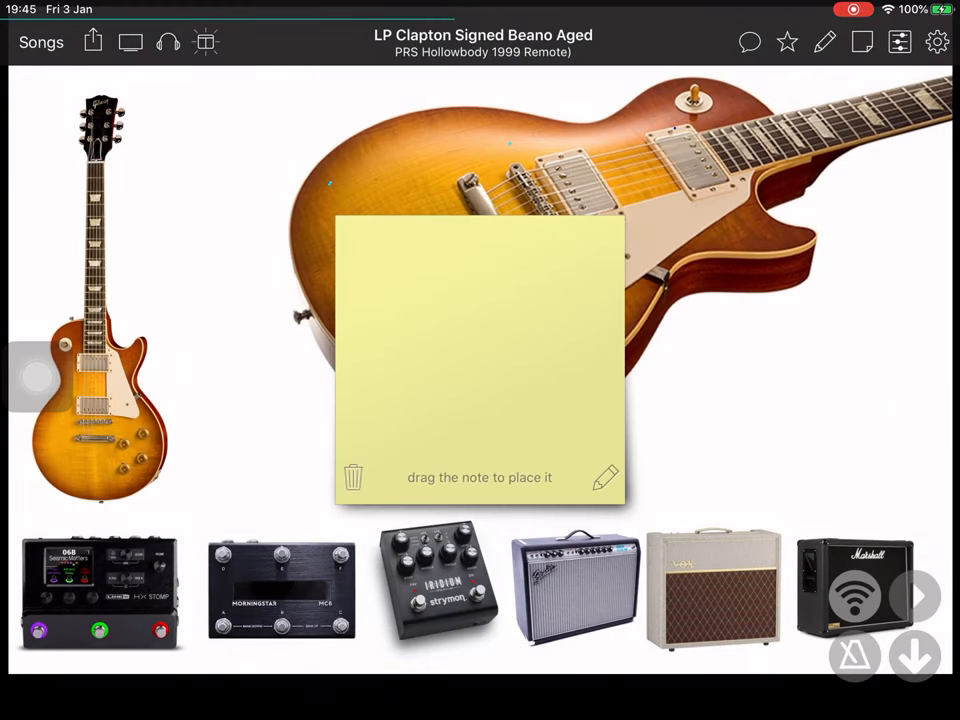
{"action": "left_click", "coordinate": [353, 477]}
{"action": "left_click", "coordinate": [540, 414]}
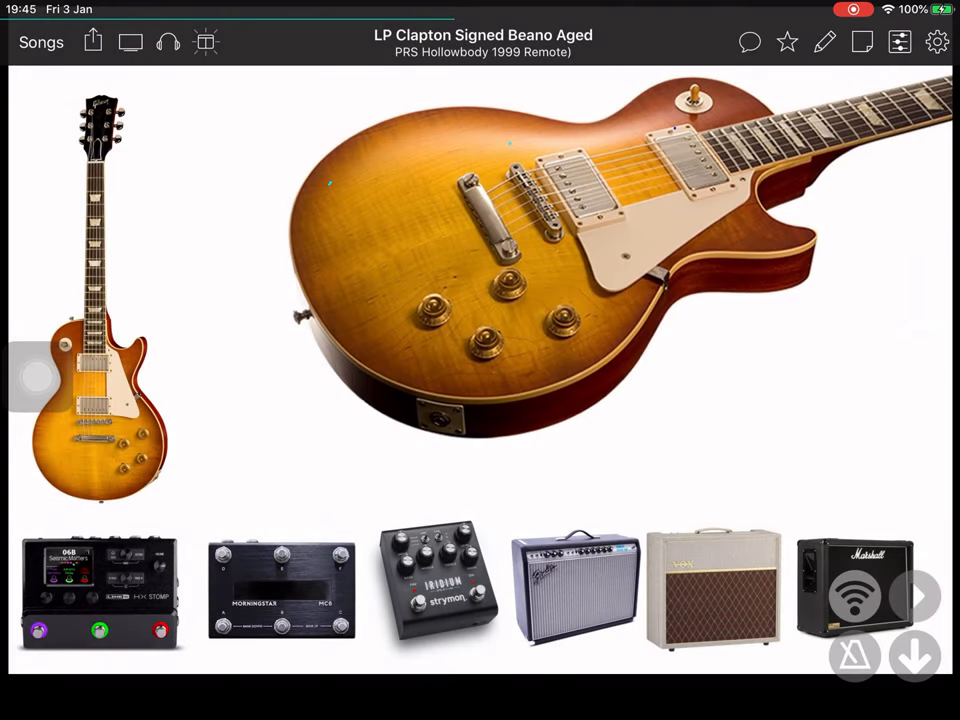
Step: Advance a song, then pick the Blackbird Tab entry from the All Songs collection
{"action": "left_click_drag", "start_coordinate": [700, 300], "coordinate": [200, 300]}
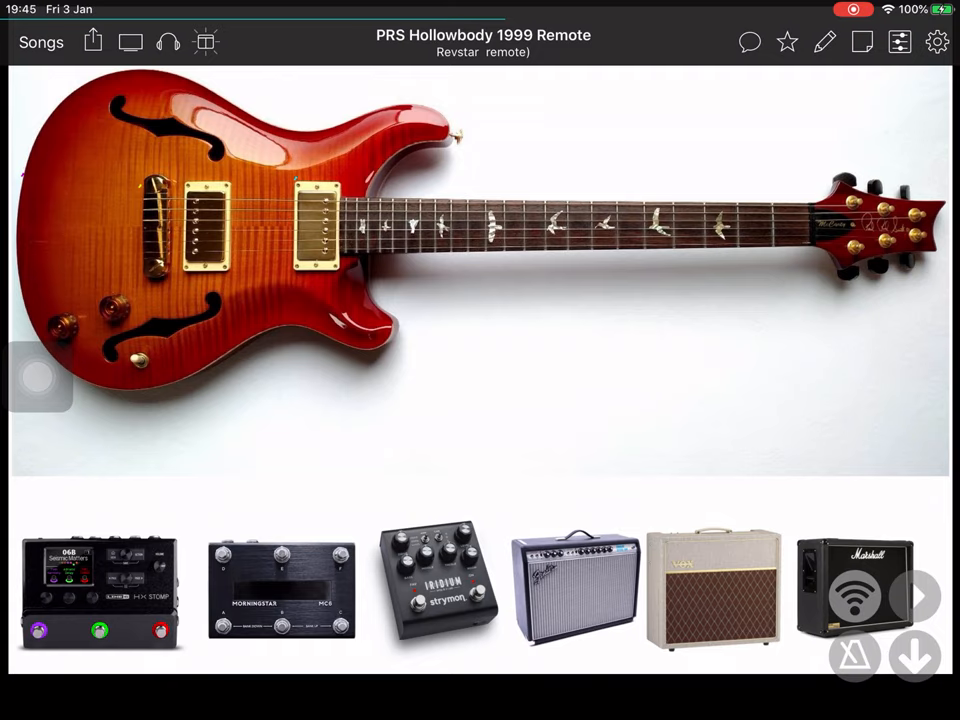
{"action": "left_click", "coordinate": [41, 42]}
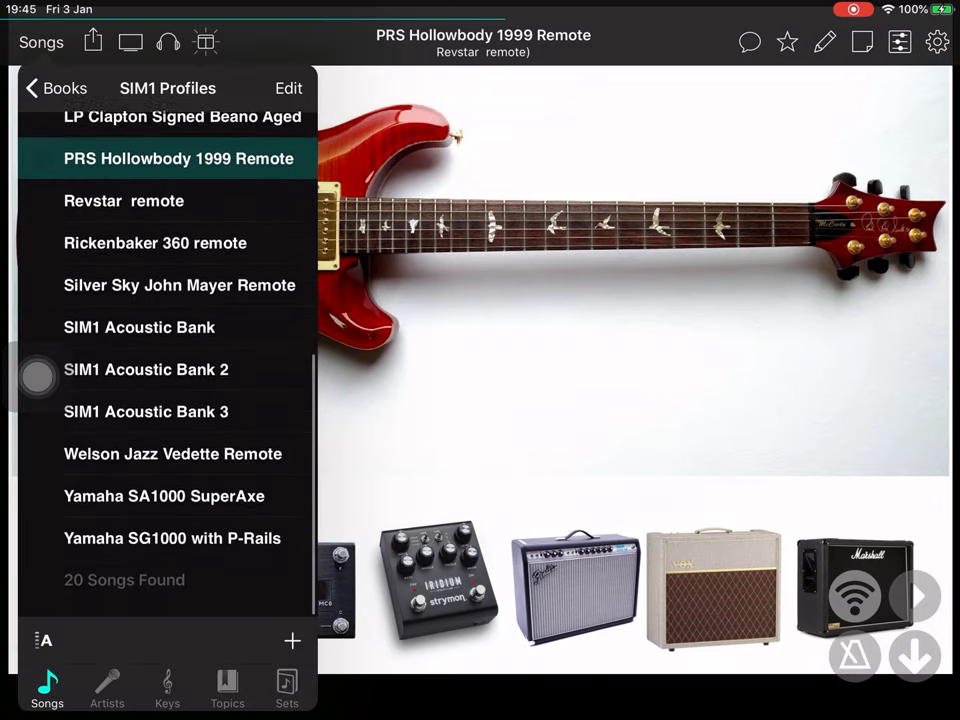
{"action": "scroll", "coordinate": [167, 350], "scroll_direction": "down", "scroll_amount": 2}
{"action": "scroll", "coordinate": [167, 350], "scroll_direction": "up", "scroll_amount": 8}
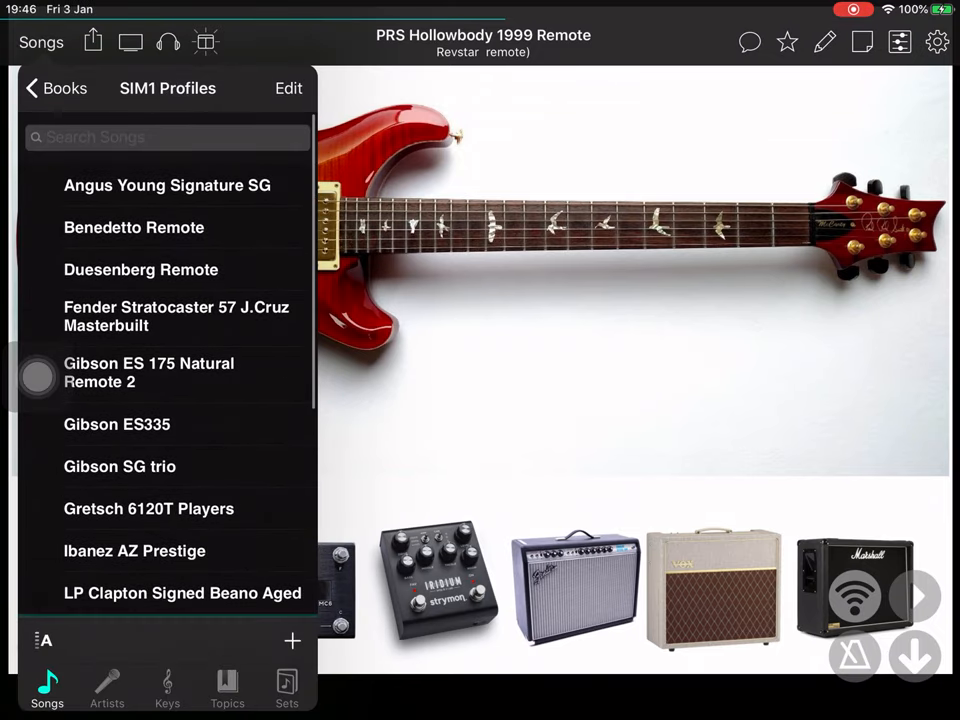
{"action": "left_click", "coordinate": [55, 88]}
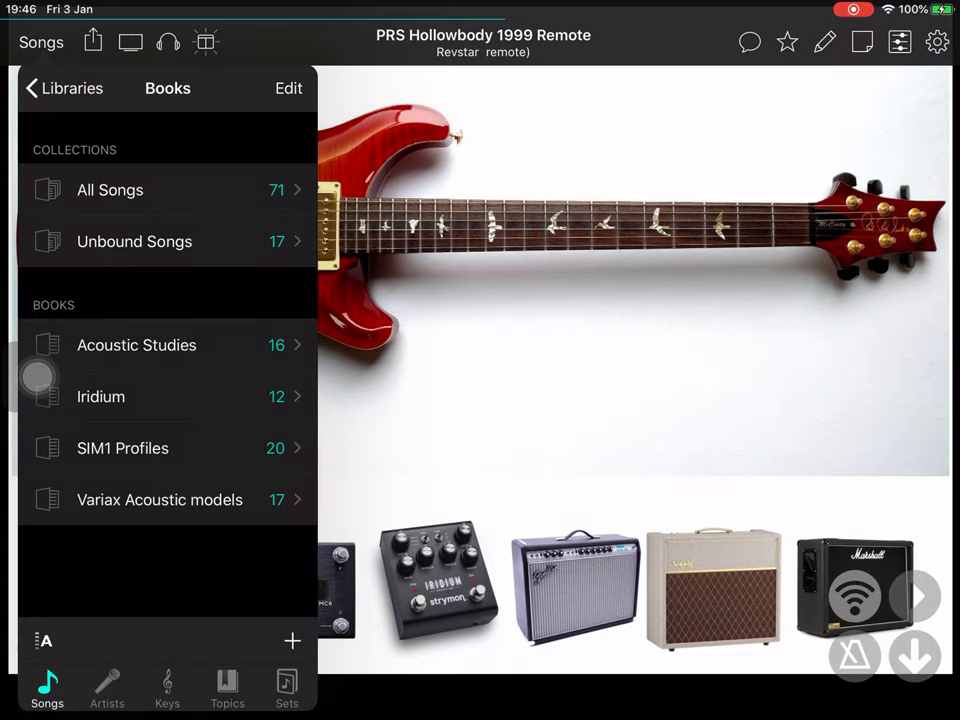
{"action": "left_click", "coordinate": [167, 190]}
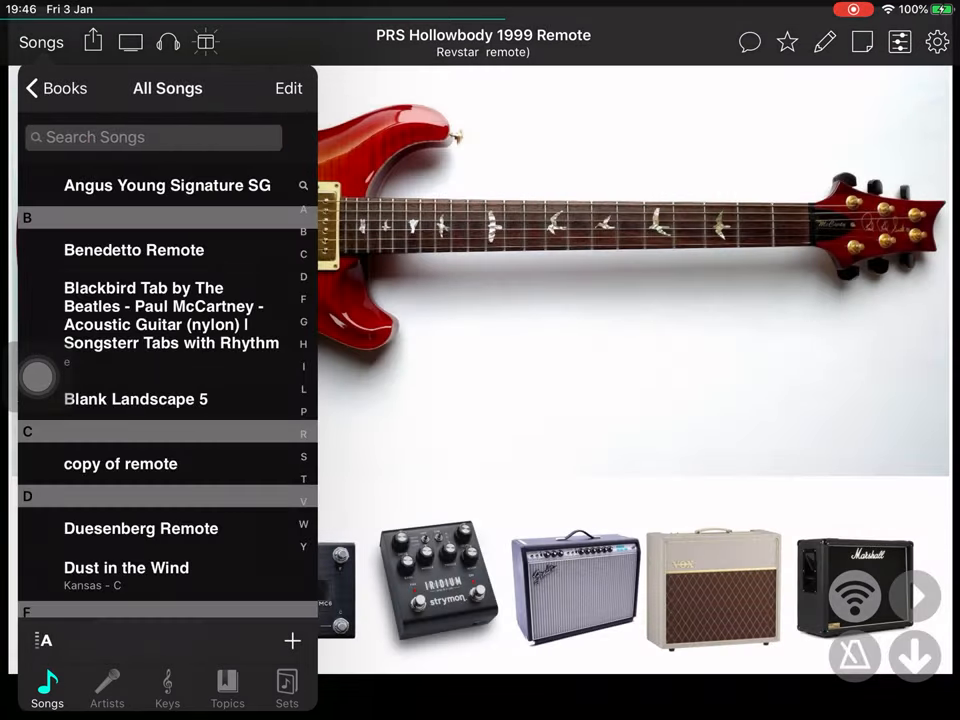
{"action": "left_click", "coordinate": [170, 315]}
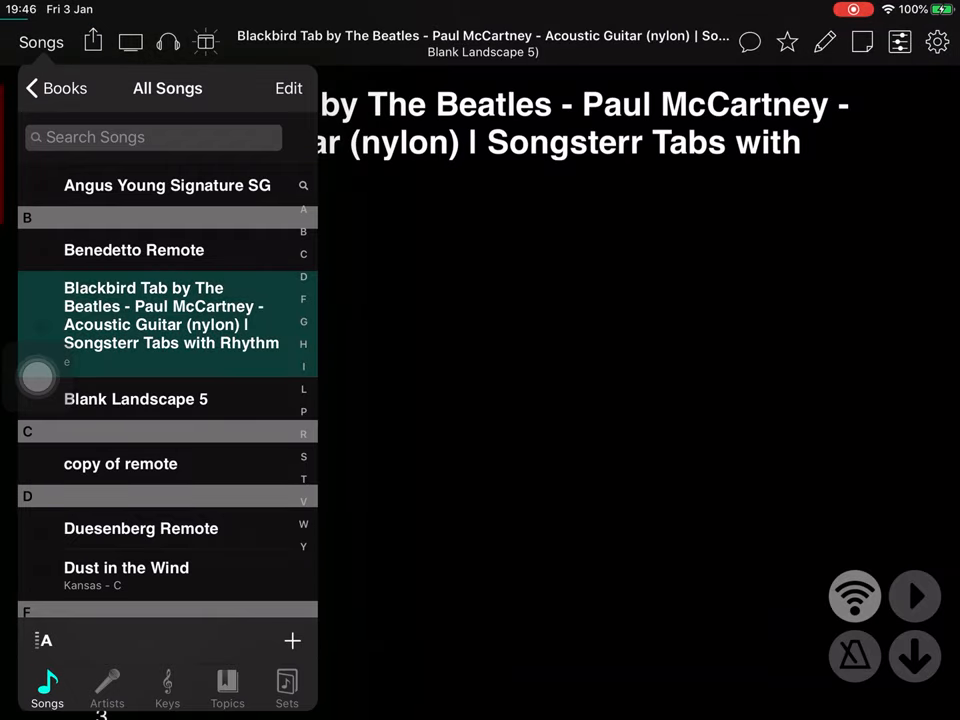
{"action": "scroll", "coordinate": [37, 375], "scroll_direction": "down", "scroll_amount": 5}
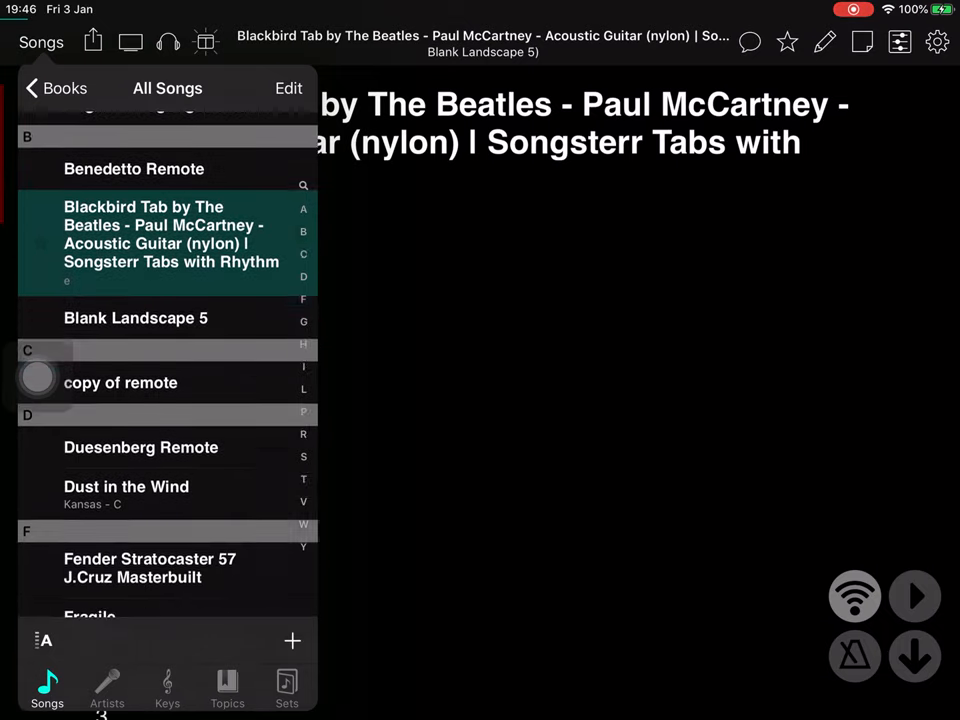
Step: Bring up the Dust in the Wind by Kansas chord chart and read it through
{"action": "left_click", "coordinate": [126, 355]}
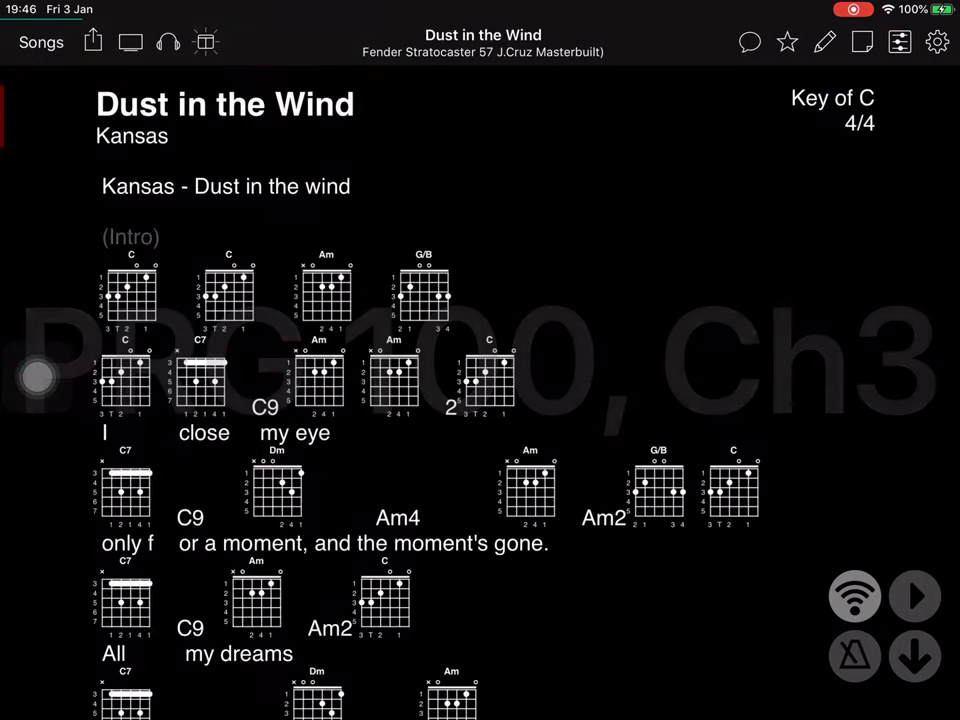
{"action": "scroll", "coordinate": [400, 400], "scroll_direction": "down", "scroll_amount": 5}
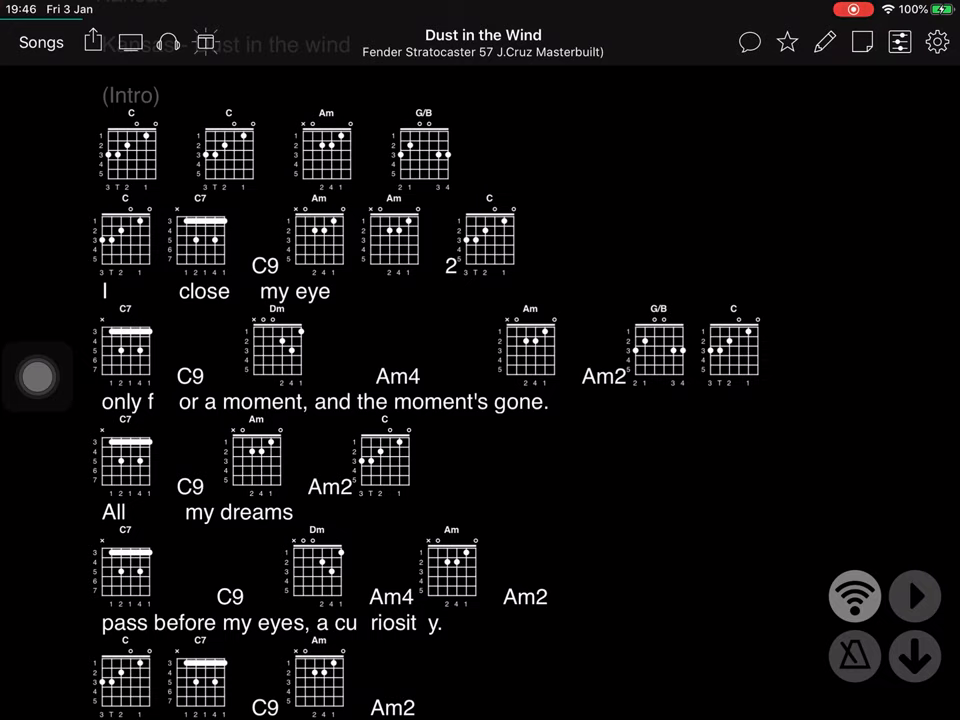
{"action": "scroll", "coordinate": [400, 360], "scroll_direction": "down", "scroll_amount": 8}
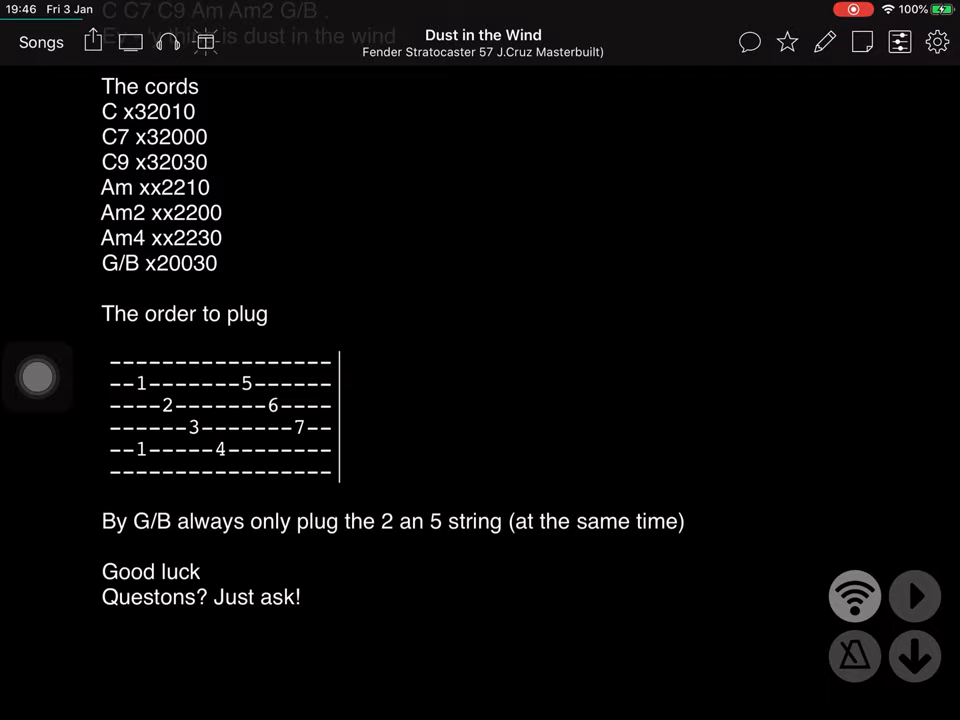
Step: Show the Fender Stratocaster 57 J.Cruz Masterbuilt profile, then leave for the home screen
{"action": "left_click", "coordinate": [41, 41]}
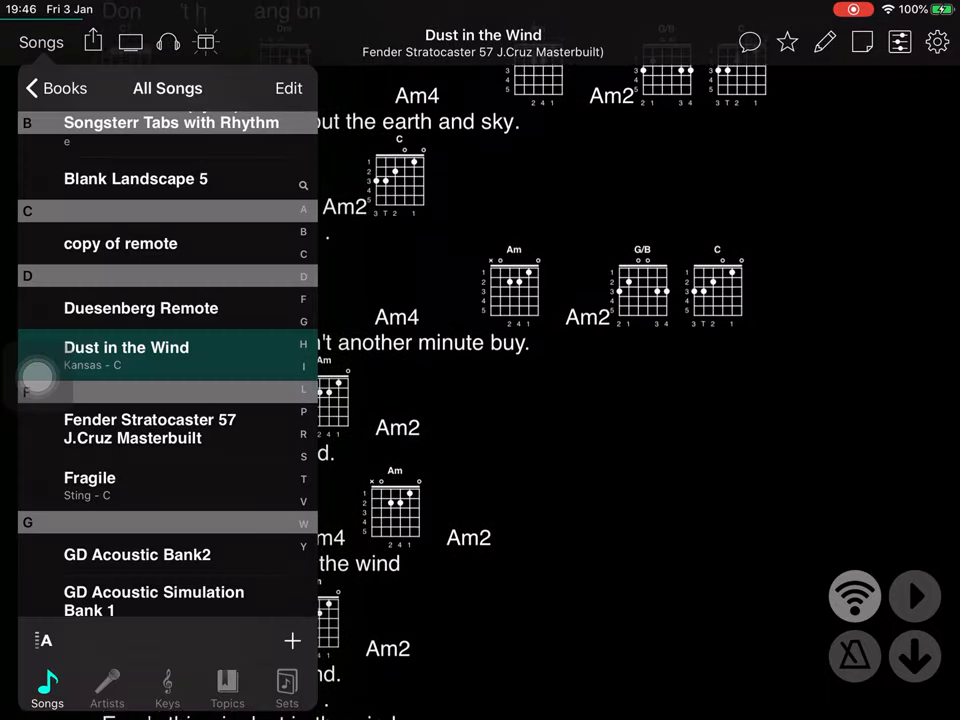
{"action": "scroll", "coordinate": [160, 375], "scroll_direction": "down", "scroll_amount": 5}
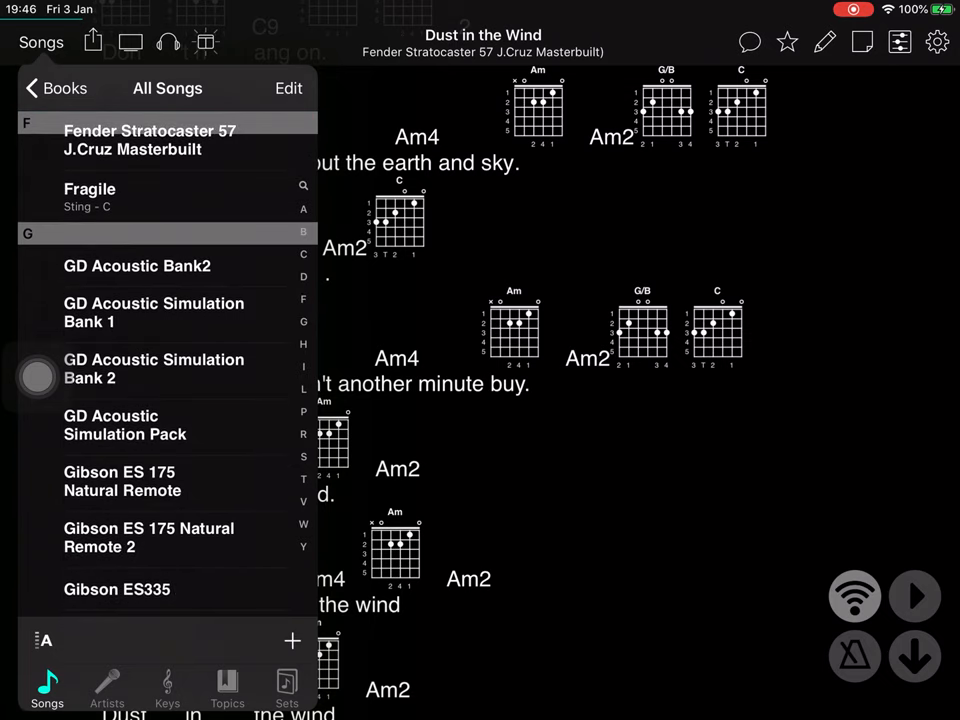
{"action": "left_click", "coordinate": [150, 140]}
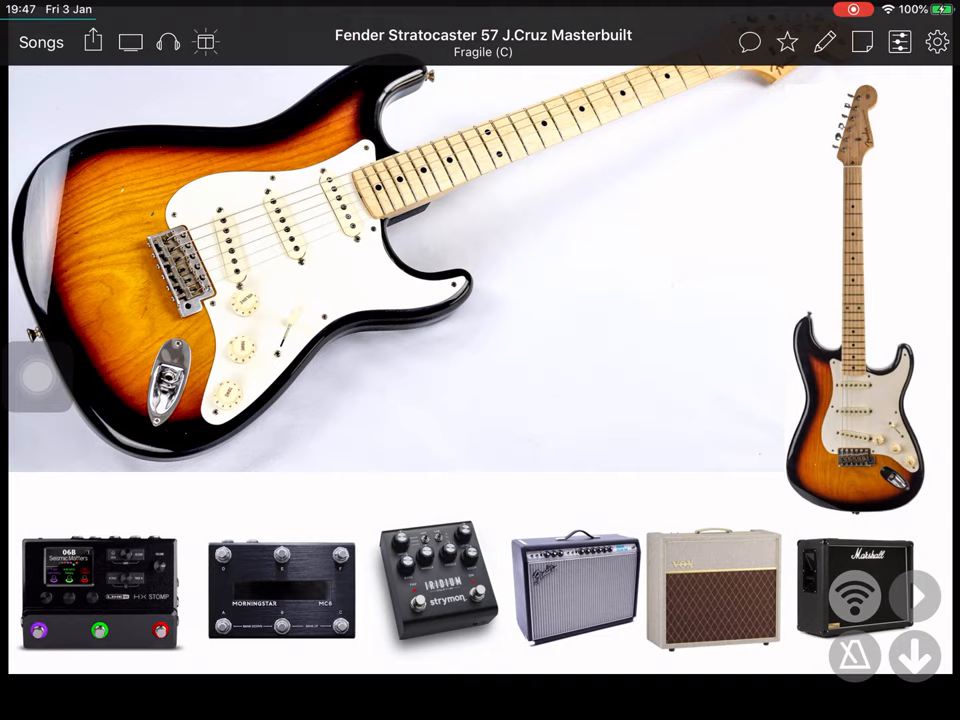
{"action": "key", "text": "super+h"}
Step: Swipe across the home screen app pages and back to page one with the OnSong icon
{"action": "left_click_drag", "start_coordinate": [700, 300], "coordinate": [200, 300]}
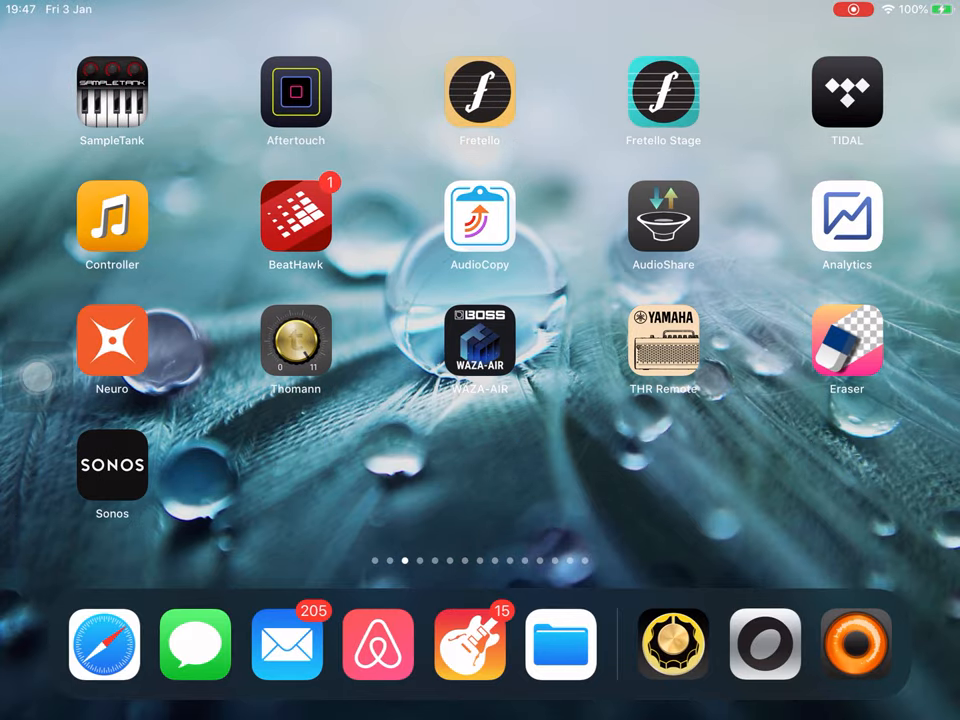
{"action": "mouse_move", "coordinate": [700, 300]}
{"action": "left_mouse_down"}
{"action": "mouse_move", "coordinate": [200, 300]}
{"action": "mouse_move", "coordinate": [700, 300]}
{"action": "left_mouse_up"}
{"action": "left_click_drag", "start_coordinate": [200, 300], "coordinate": [700, 300]}
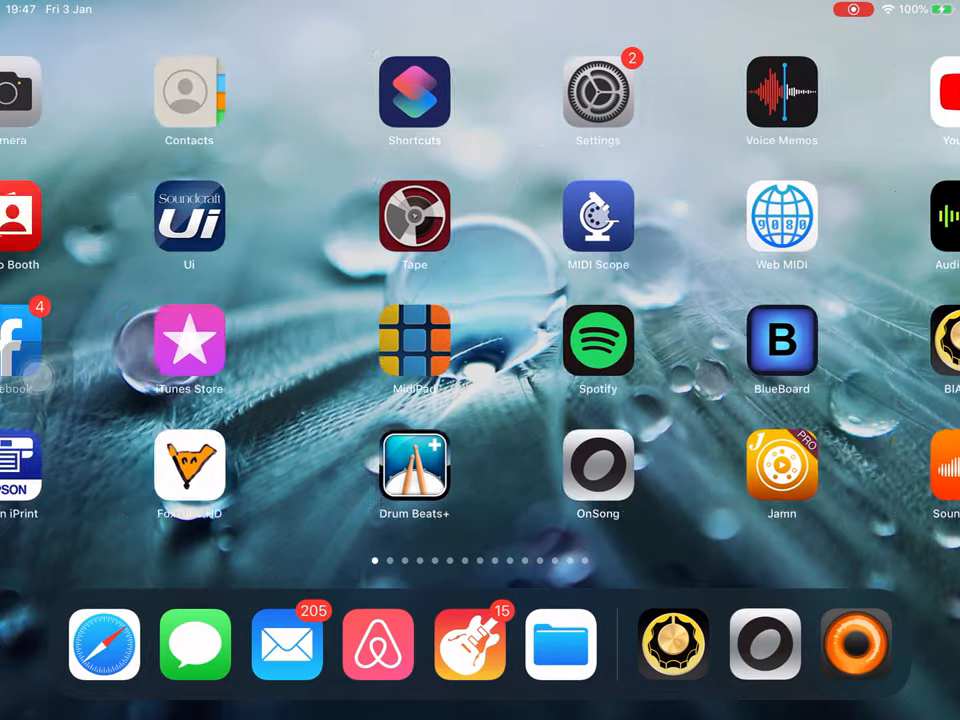